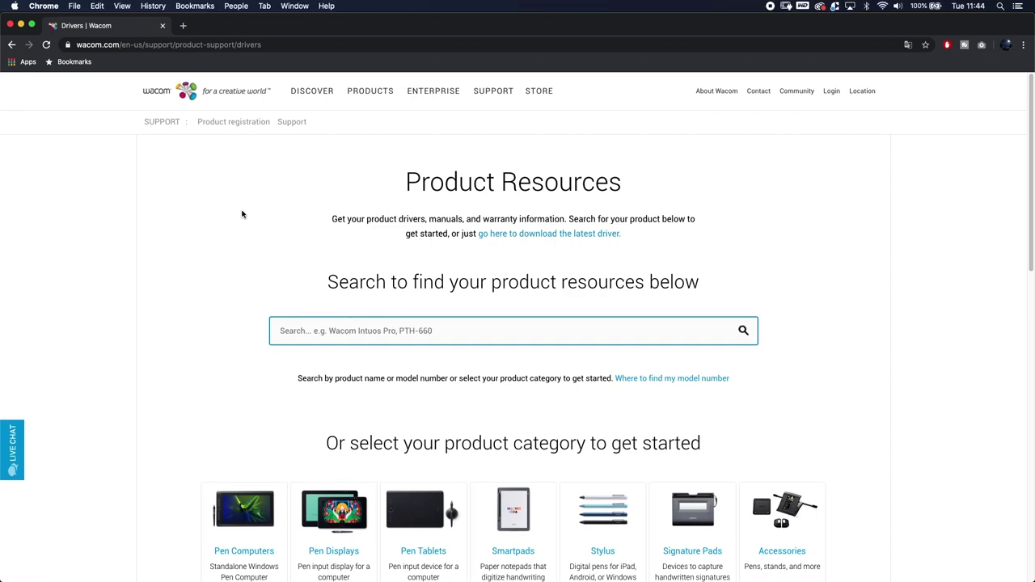
- Search Wacom's product resources for the PTH-660 Wacom Intuos Pro M (2017), view its driver support entry and close the browser
{"action": "left_click", "coordinate": [368, 45]}
{"action": "left_click", "coordinate": [306, 209]}
{"action": "type", "text": "PTH-6"}
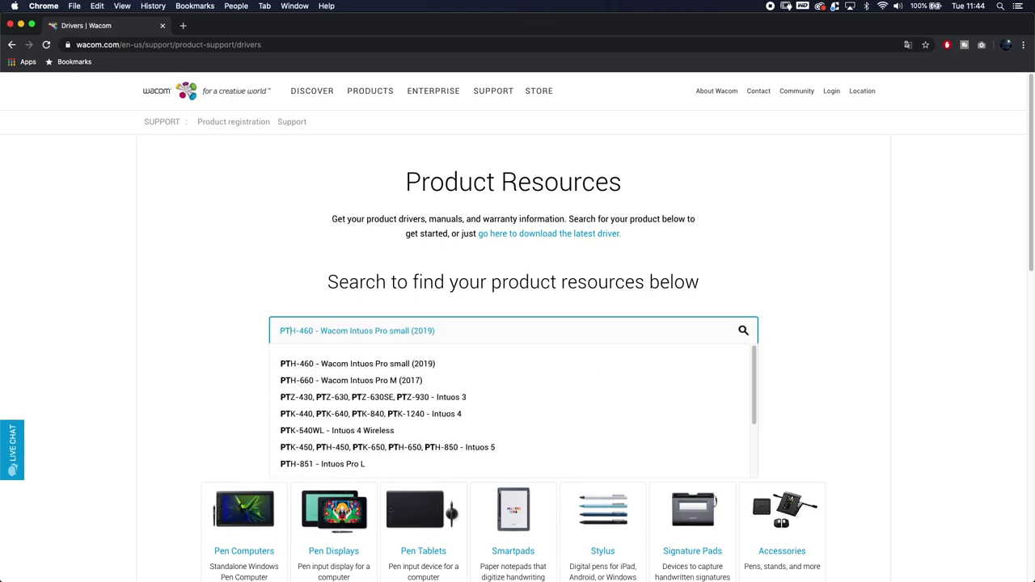
{"action": "type", "text": "60"}
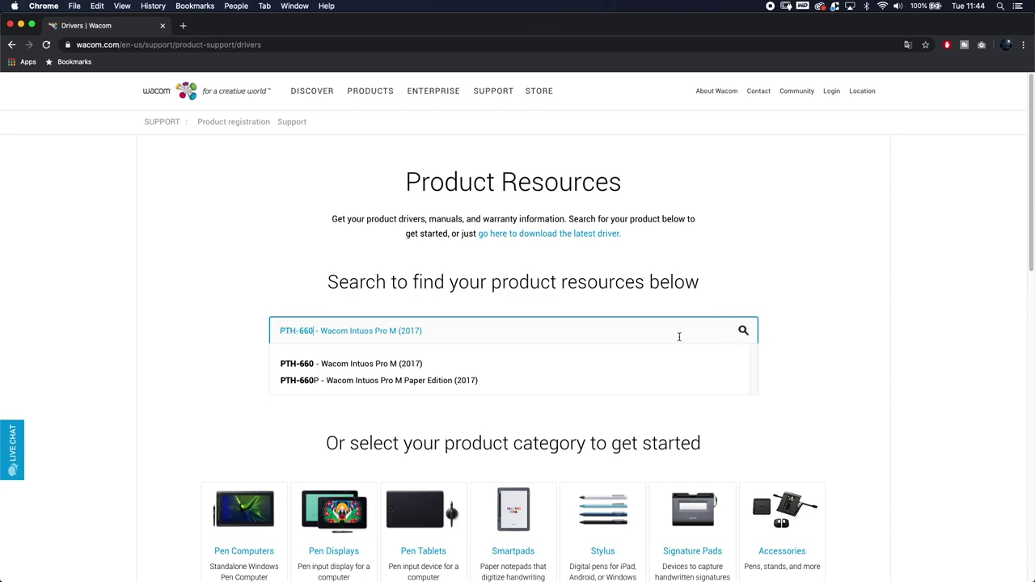
{"action": "left_click", "coordinate": [343, 364]}
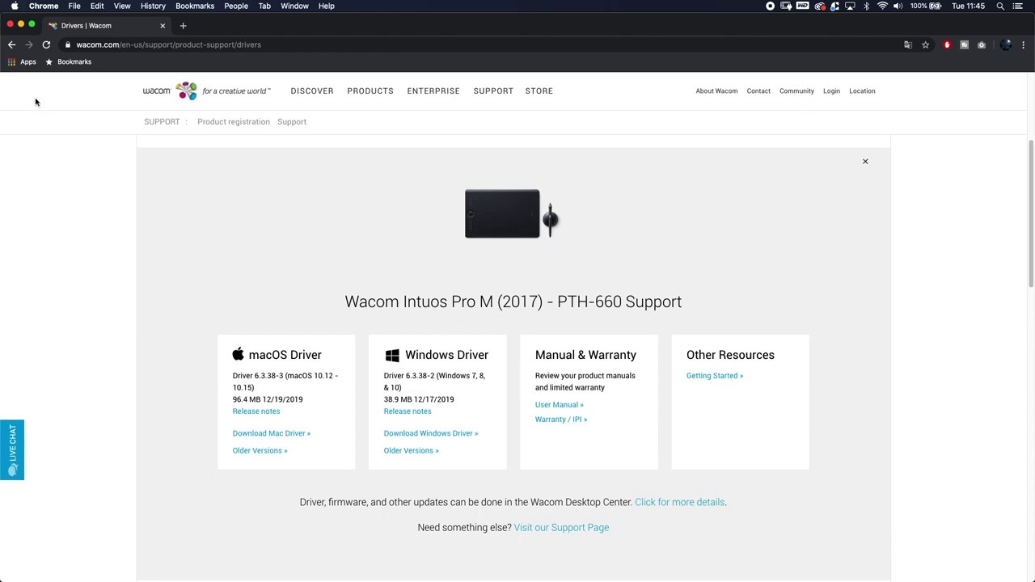
{"action": "left_click", "coordinate": [11, 25]}
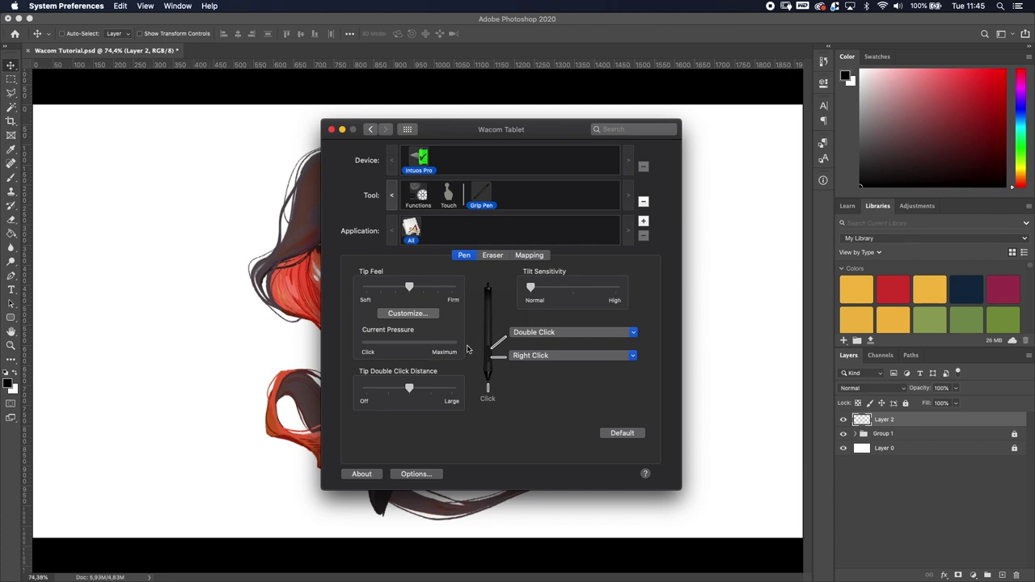
- Set the Grip Pen's Tip Feel one notch firmer and its Tip Double Click Distance to Off
{"action": "left_click_drag", "start_coordinate": [487, 353], "coordinate": [377, 347]}
{"action": "left_click_drag", "start_coordinate": [409, 292], "coordinate": [423, 289]}
{"action": "left_click_drag", "start_coordinate": [521, 412], "coordinate": [470, 419]}
{"action": "left_click", "coordinate": [408, 389]}
{"action": "left_click_drag", "start_coordinate": [408, 390], "coordinate": [366, 389]}
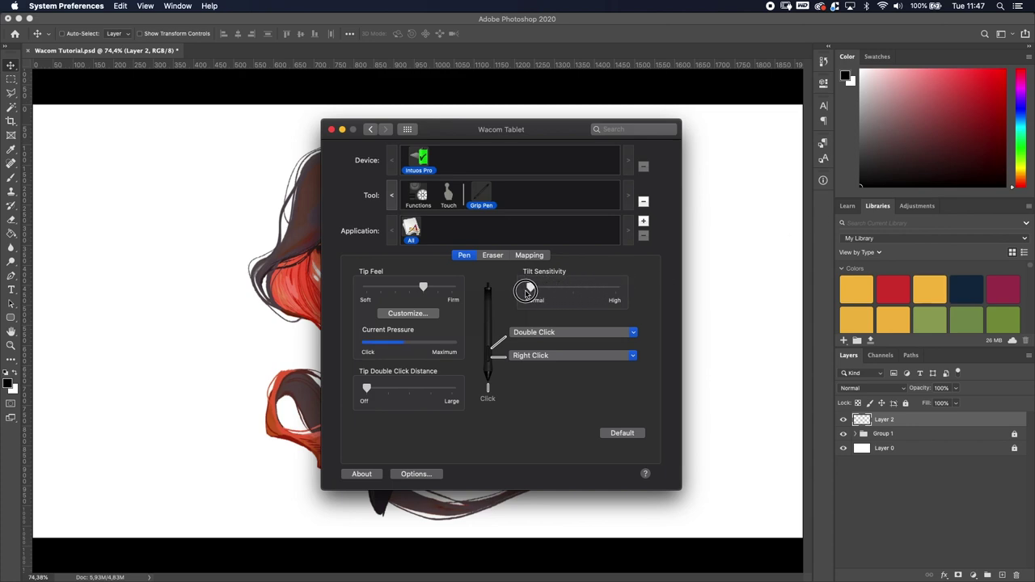
- Try higher Tilt Sensitivity levels for the Grip Pen and return the setting to Normal
{"action": "left_click", "coordinate": [550, 287]}
{"action": "left_click", "coordinate": [573, 288]}
{"action": "left_click_drag", "start_coordinate": [561, 287], "coordinate": [531, 288]}
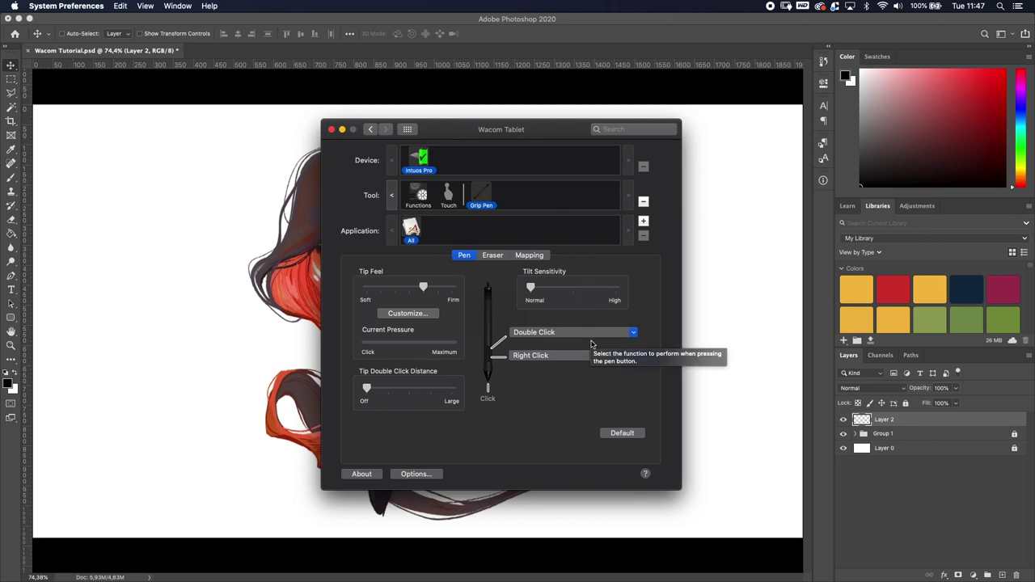
- Assign the Command+Z keystroke to the upper pen button in place of Double Click and name it Undo
{"action": "left_click", "coordinate": [559, 334]}
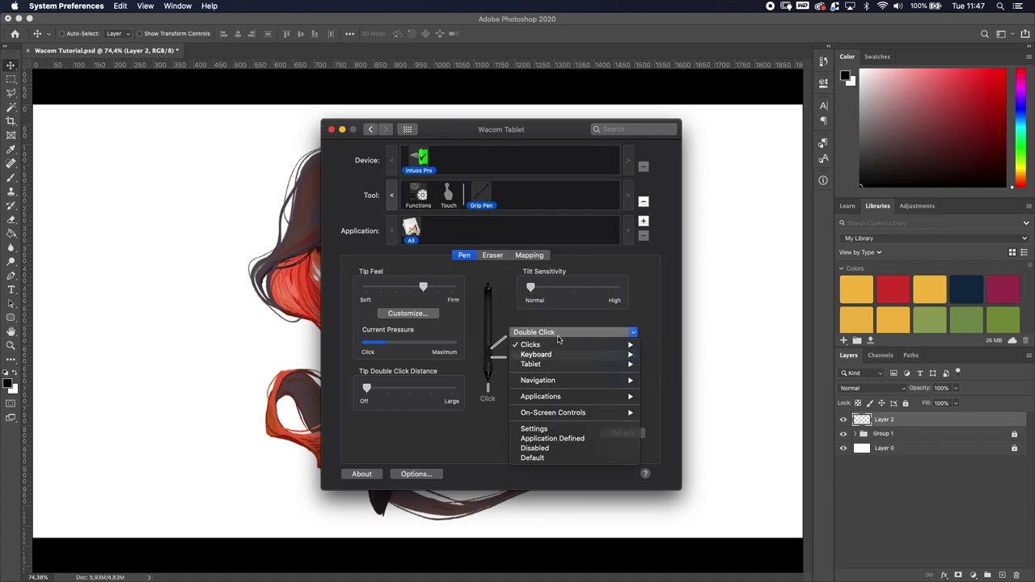
{"action": "left_click", "coordinate": [558, 339]}
{"action": "left_click", "coordinate": [568, 334]}
{"action": "mouse_move", "coordinate": [584, 357]}
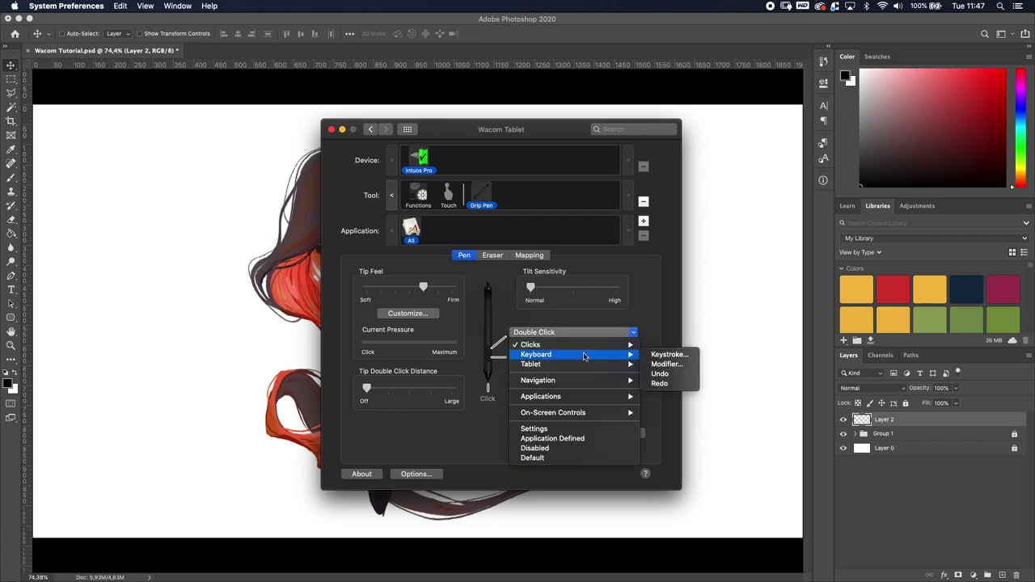
{"action": "left_click", "coordinate": [680, 356]}
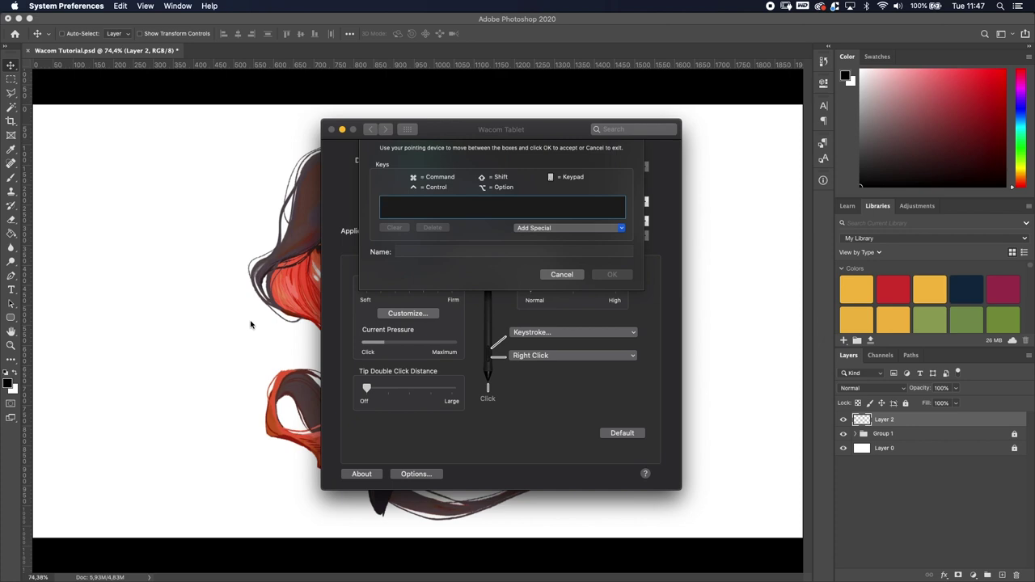
{"action": "key", "text": "super+z"}
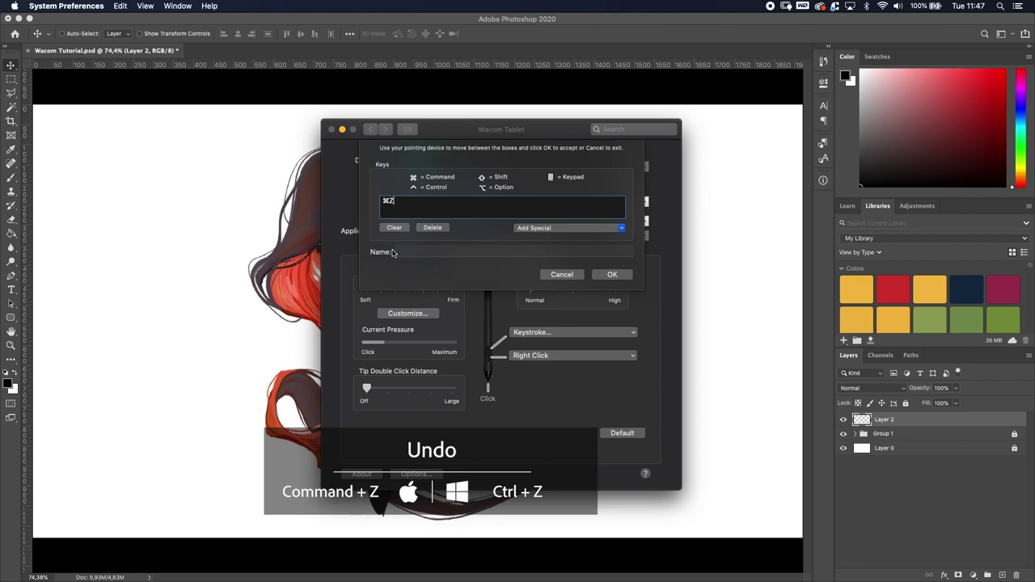
{"action": "left_click", "coordinate": [449, 252]}
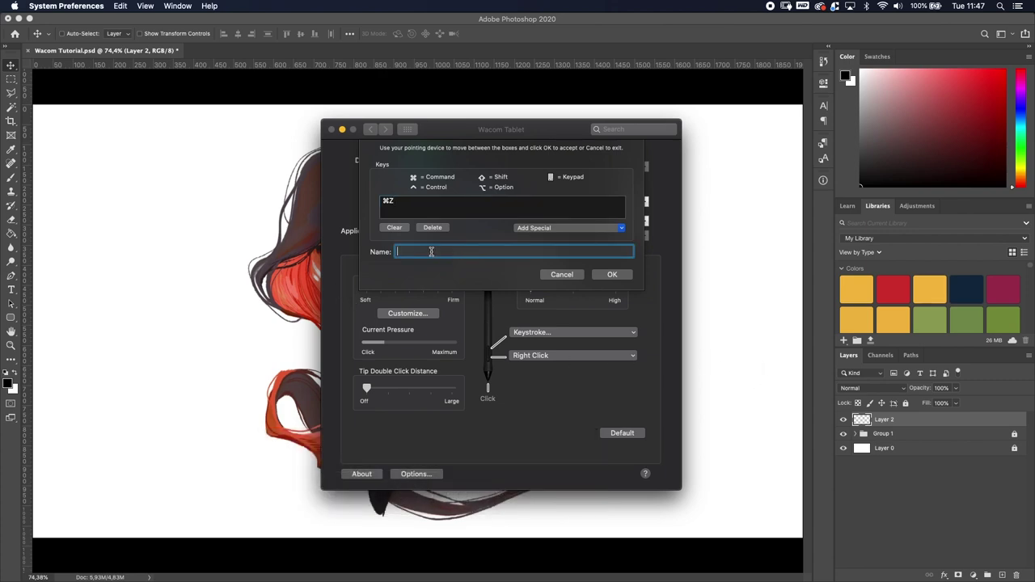
{"action": "type", "text": "Undo"}
{"action": "left_click", "coordinate": [615, 275]}
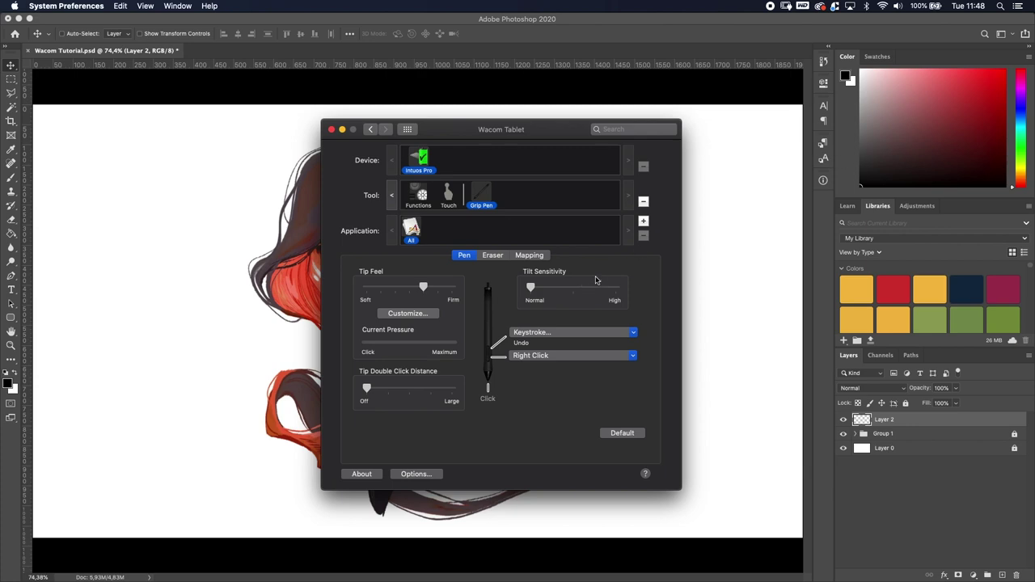
{"action": "left_click", "coordinate": [754, 283]}
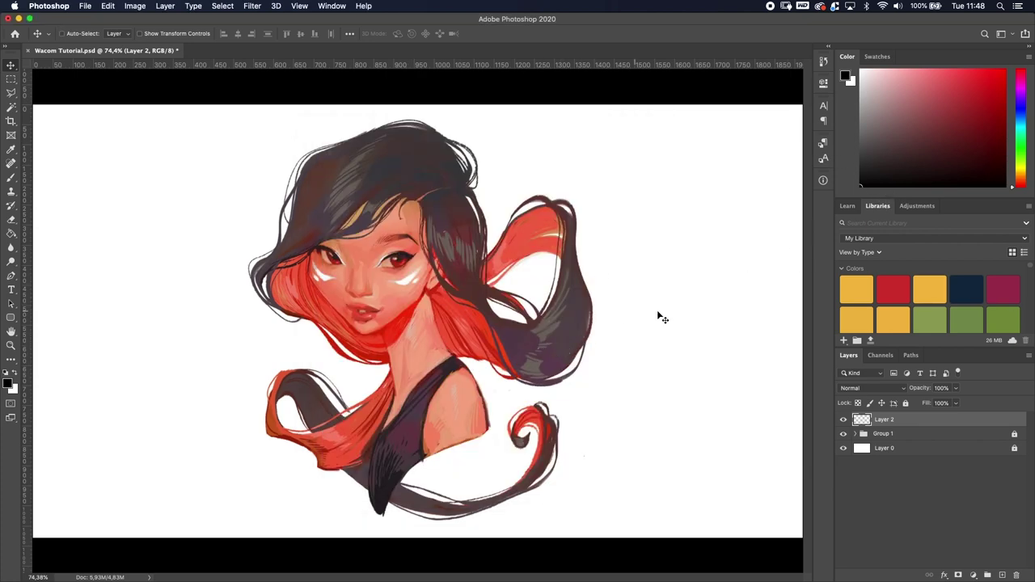
{"action": "key", "text": "super+Tab"}
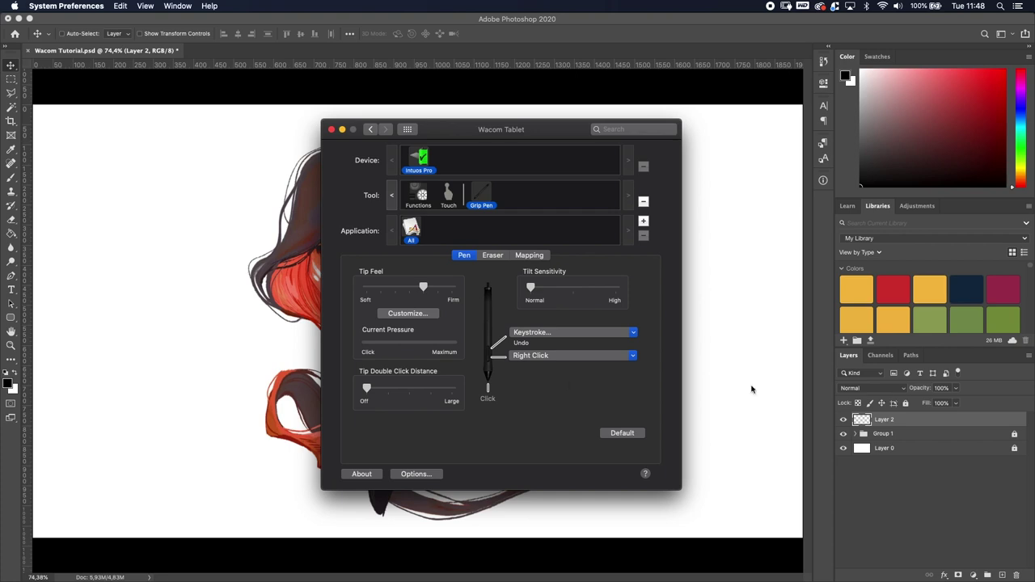
- Make the Grip Pen's Eraser Feel softer and test the eraser pressure
{"action": "left_click", "coordinate": [495, 255]}
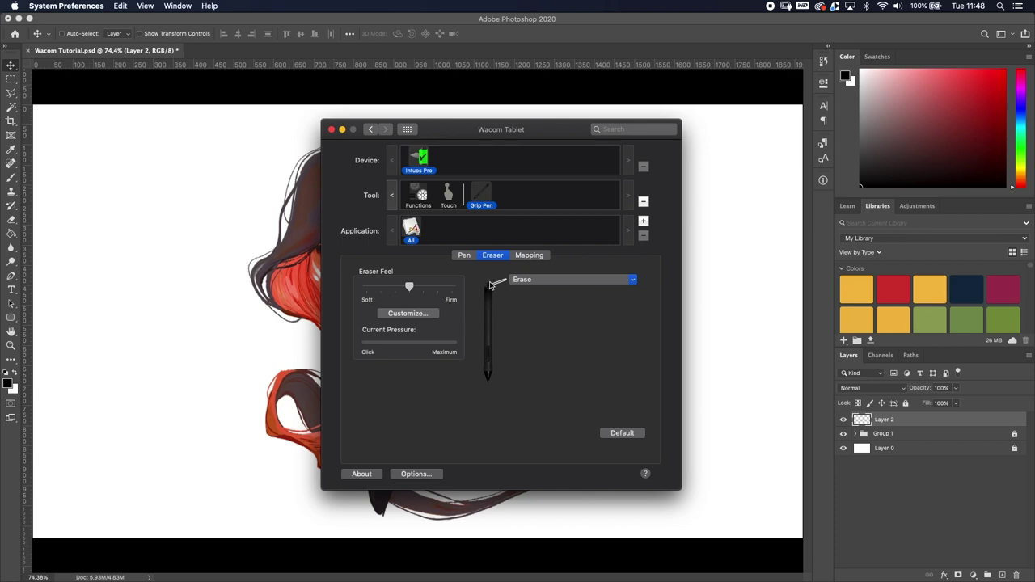
{"action": "mouse_move", "coordinate": [411, 288]}
{"action": "left_mouse_down"}
{"action": "mouse_move", "coordinate": [434, 289]}
{"action": "mouse_move", "coordinate": [381, 291]}
{"action": "left_mouse_up"}
{"action": "left_click_drag", "start_coordinate": [383, 367], "coordinate": [376, 358]}
- Limit the pen mapping's tablet area to a small upper-left portion, with bottom at 5080 and right at 5833 counts
{"action": "left_click", "coordinate": [522, 257]}
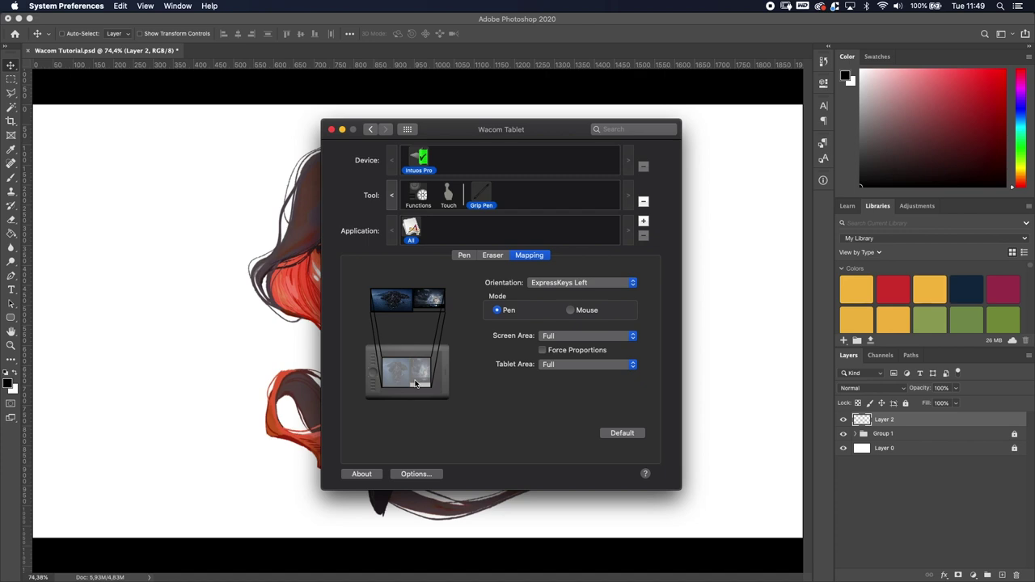
{"action": "left_click", "coordinate": [556, 365]}
{"action": "left_click", "coordinate": [557, 374]}
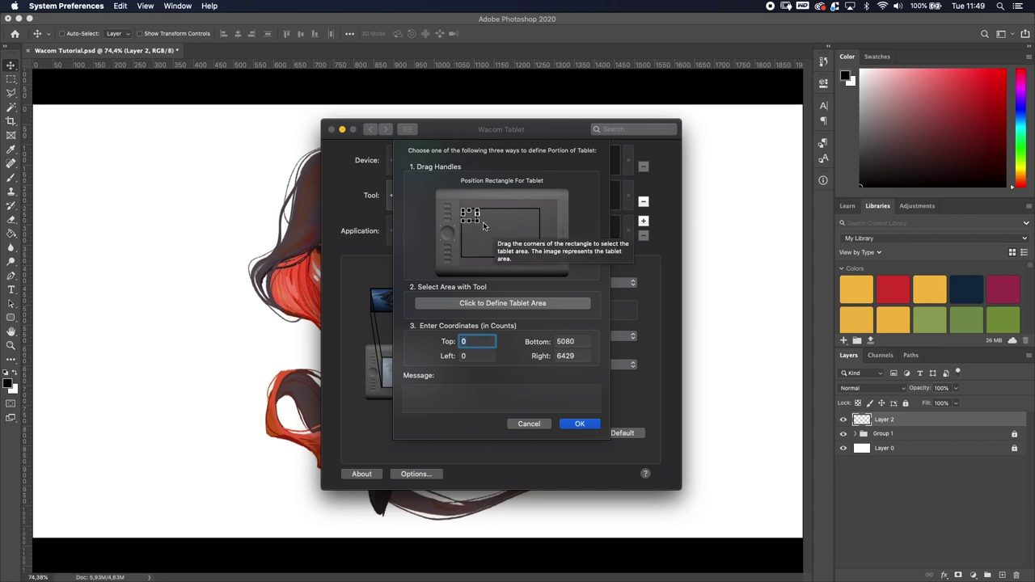
{"action": "left_click_drag", "start_coordinate": [475, 226], "coordinate": [471, 224]}
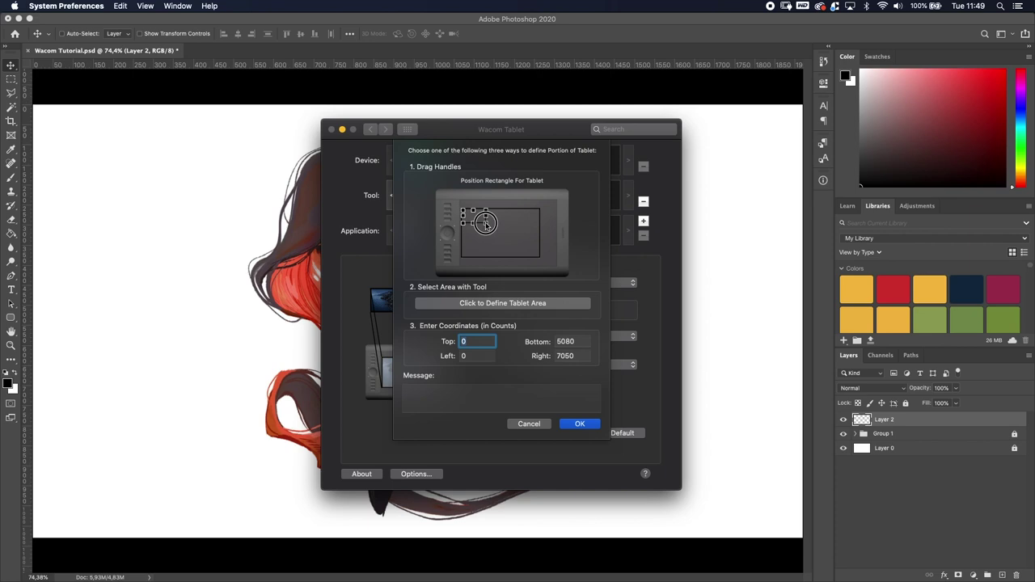
{"action": "left_click", "coordinate": [476, 223]}
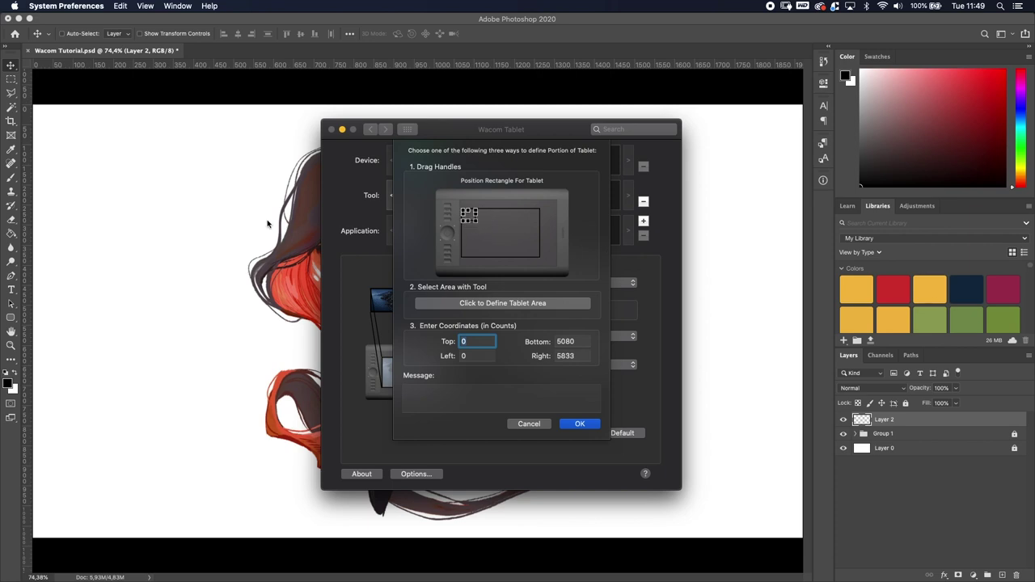
{"action": "left_click", "coordinate": [582, 424]}
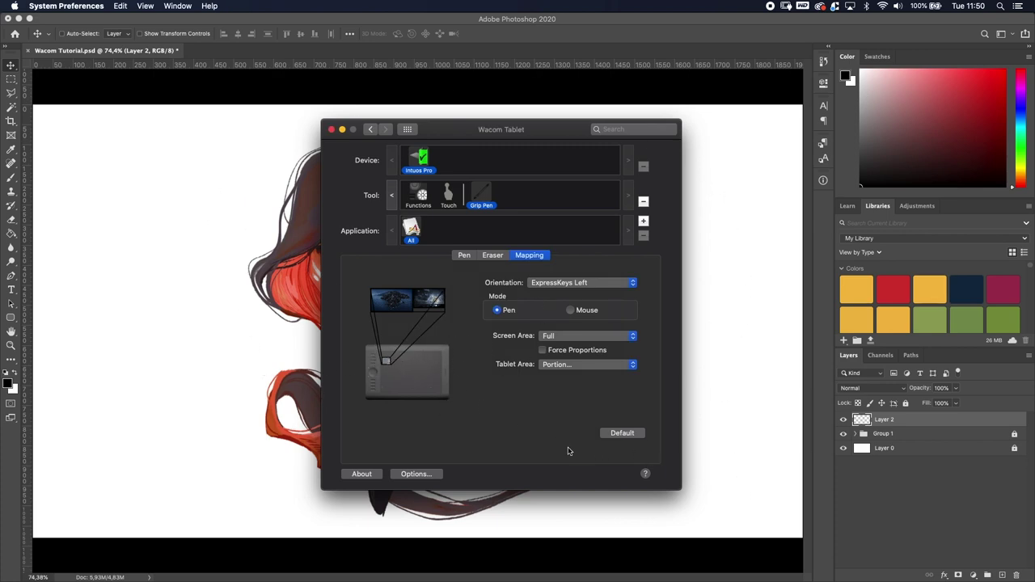
- Enlarge the mapped tablet portion from its lower-right corner to about 7017 counts at the bottom and 8941 at the right
{"action": "left_click", "coordinate": [595, 361]}
{"action": "left_click", "coordinate": [591, 364]}
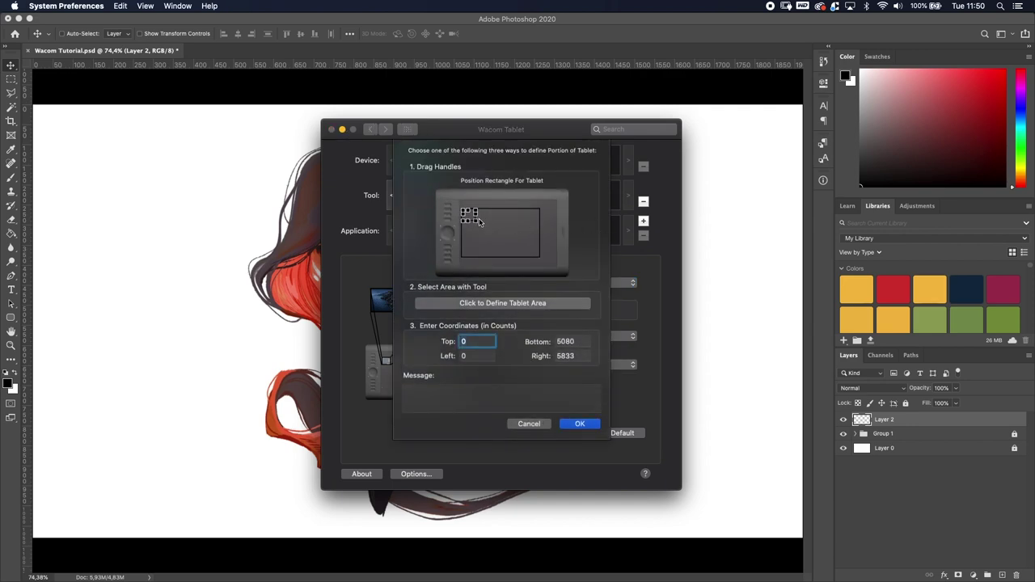
{"action": "left_click_drag", "start_coordinate": [475, 220], "coordinate": [484, 225]}
{"action": "left_click", "coordinate": [592, 425]}
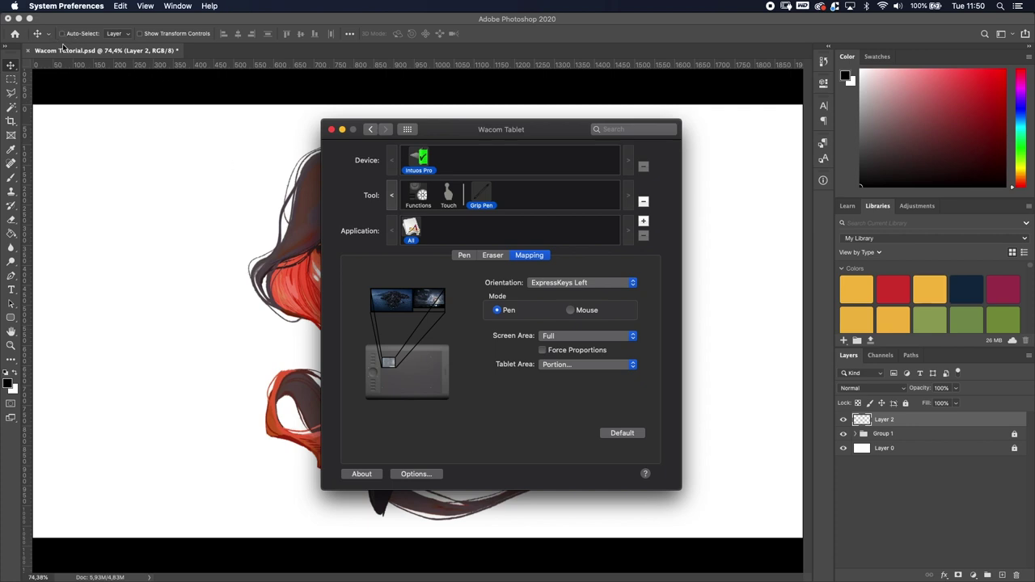
- Set the pen mapping's Tablet Area to Full
{"action": "mouse_move", "coordinate": [752, 572]}
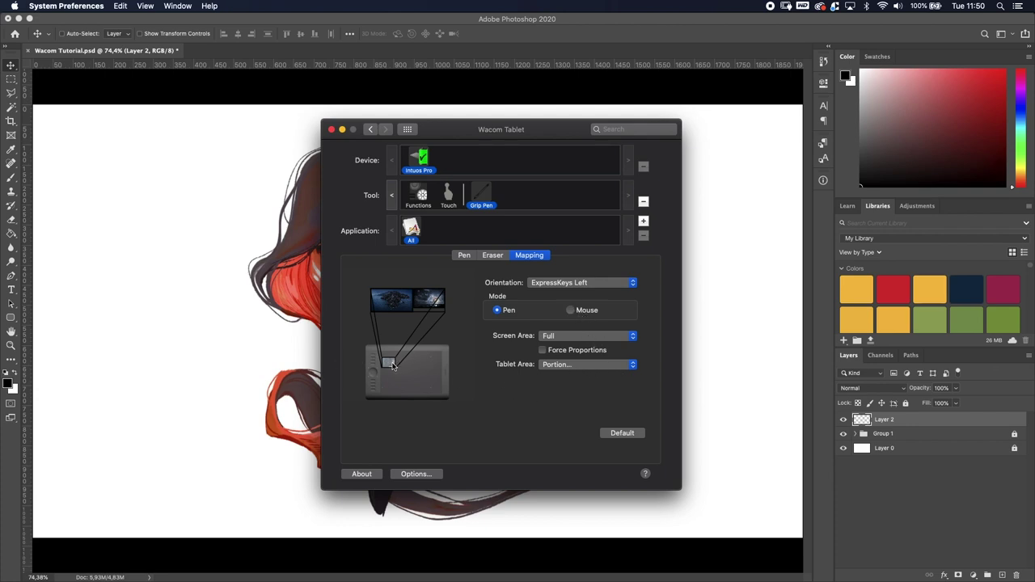
{"action": "left_click", "coordinate": [611, 368]}
{"action": "left_click", "coordinate": [566, 355]}
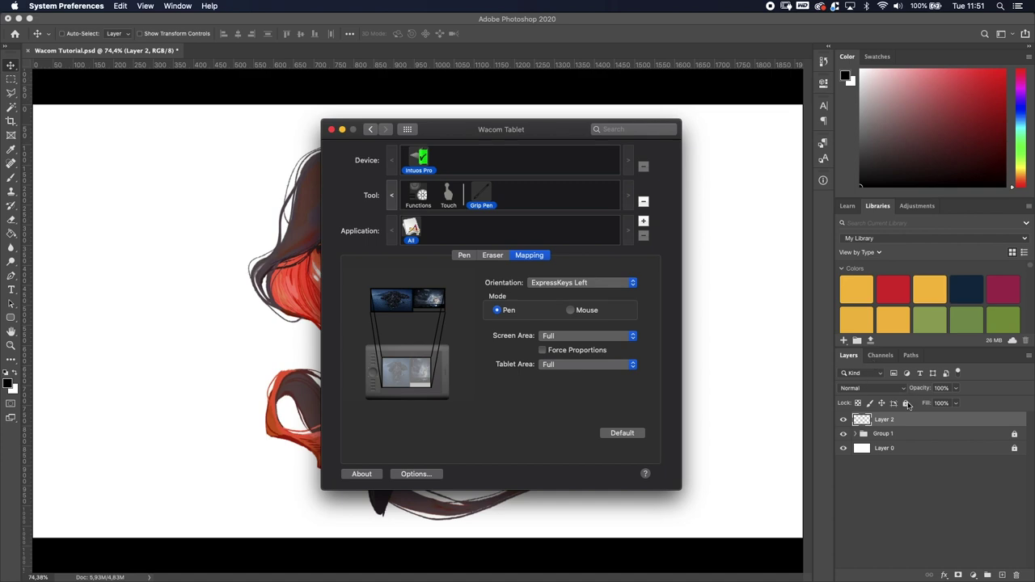
- Try the Mouse mapping mode, return to Pen mode and dismiss the radial menu
{"action": "left_click", "coordinate": [590, 310]}
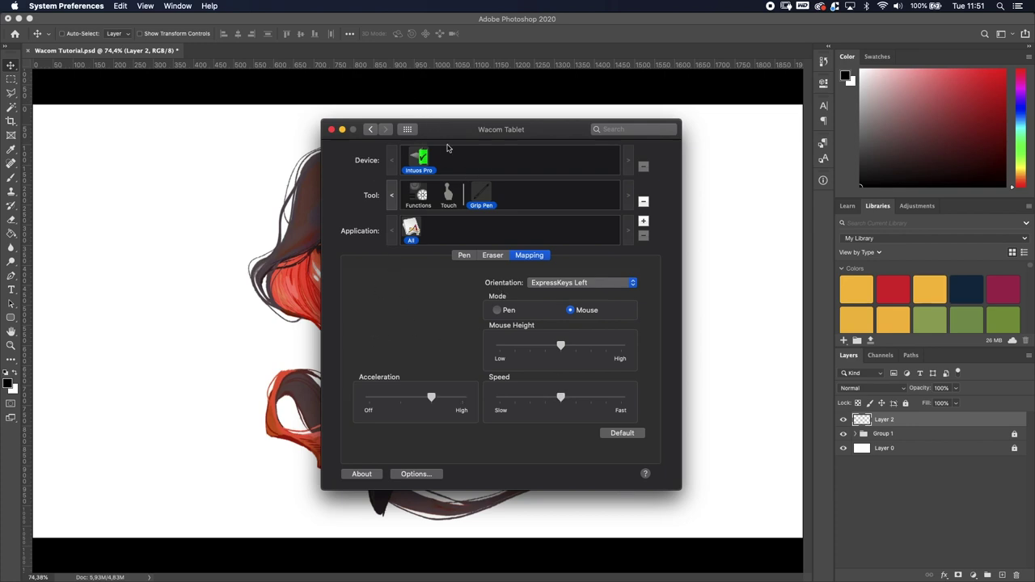
{"action": "left_click", "coordinate": [498, 311]}
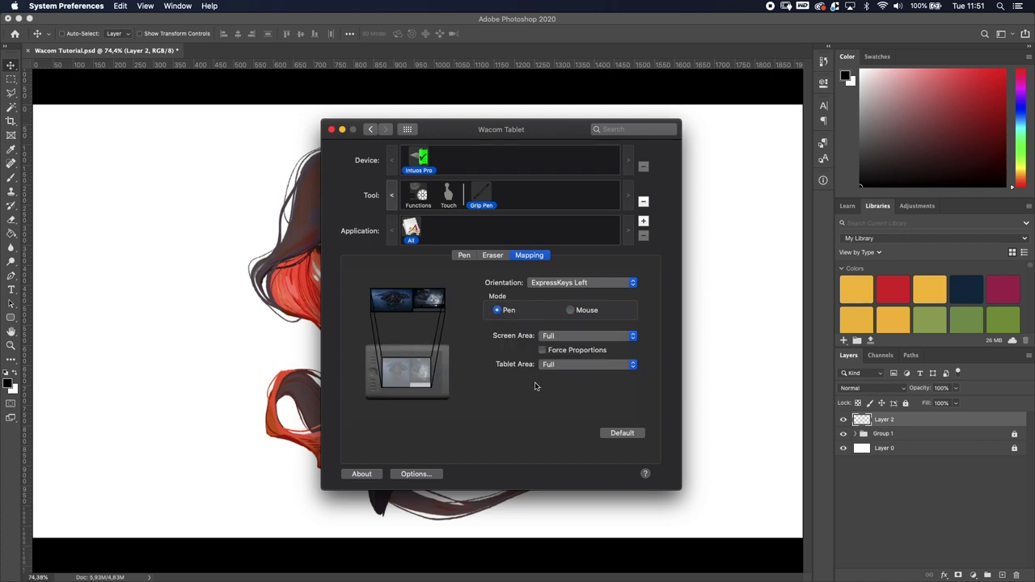
{"action": "middle_click", "coordinate": [534, 386]}
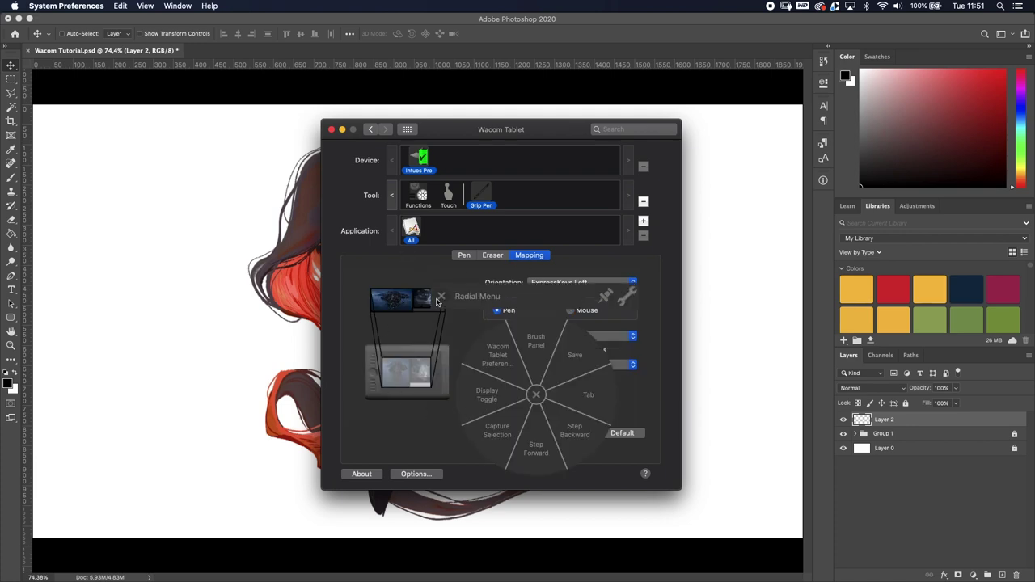
{"action": "left_click", "coordinate": [440, 297]}
- Set the Tablet Area to Portion, accepting bottom 7017 and right 8941 with top and left at 0
{"action": "left_click", "coordinate": [582, 365]}
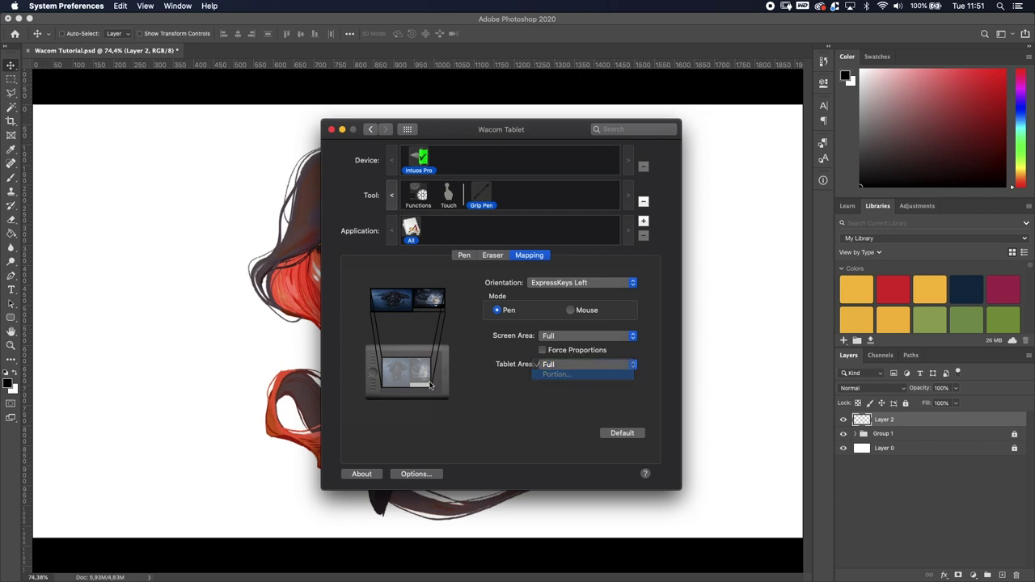
{"action": "left_click", "coordinate": [556, 375]}
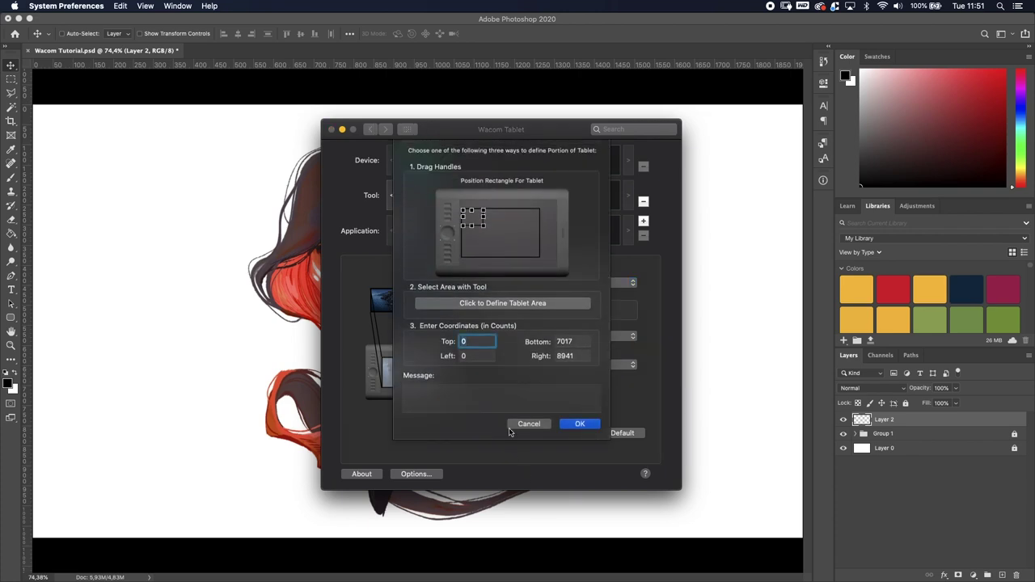
{"action": "left_click", "coordinate": [579, 424]}
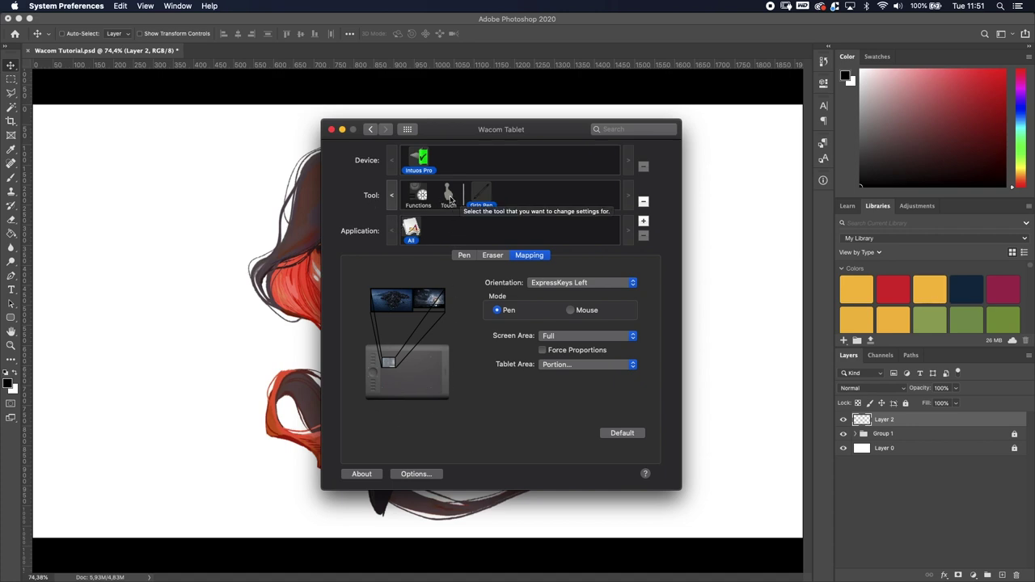
- Examine the tablet's touch options, standard gestures and custom gestures settings
{"action": "left_click", "coordinate": [447, 195]}
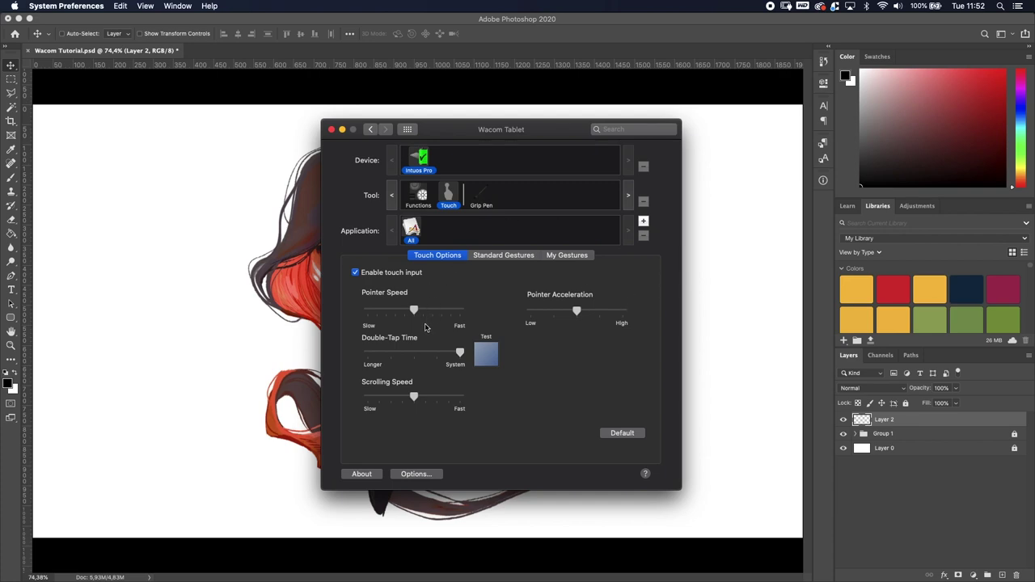
{"action": "left_click", "coordinate": [511, 258]}
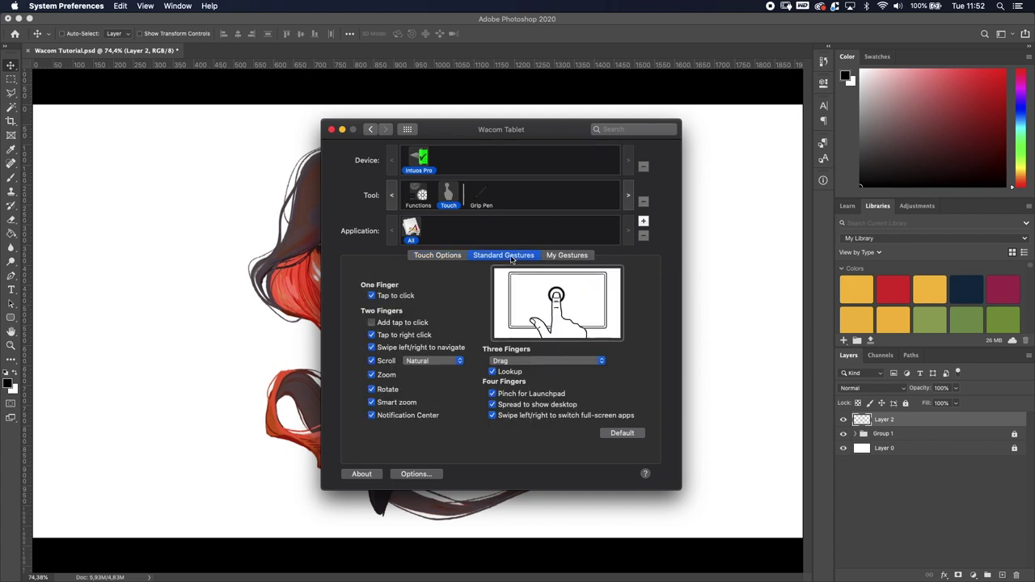
{"action": "left_click", "coordinate": [567, 258]}
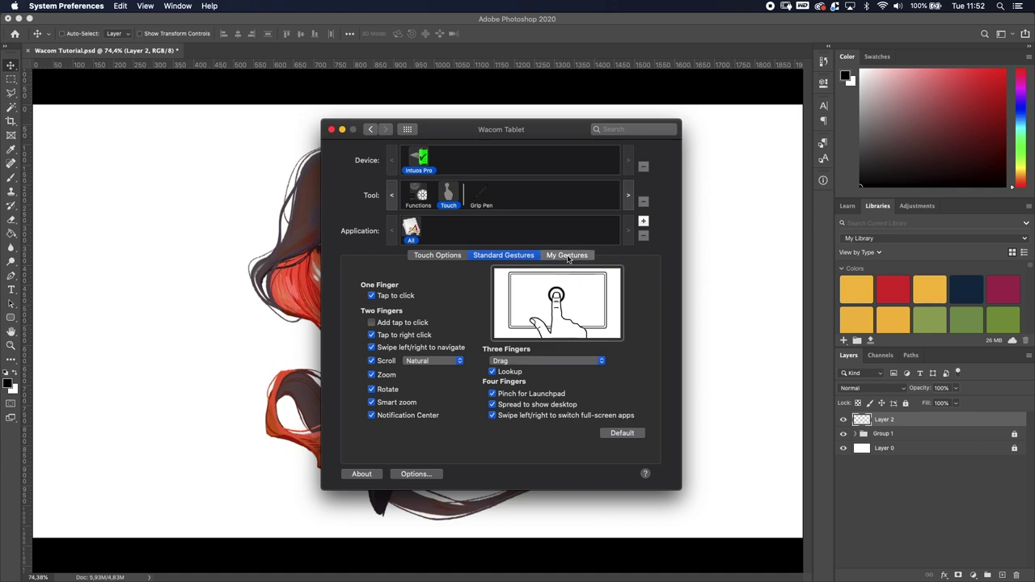
{"action": "left_click", "coordinate": [500, 259]}
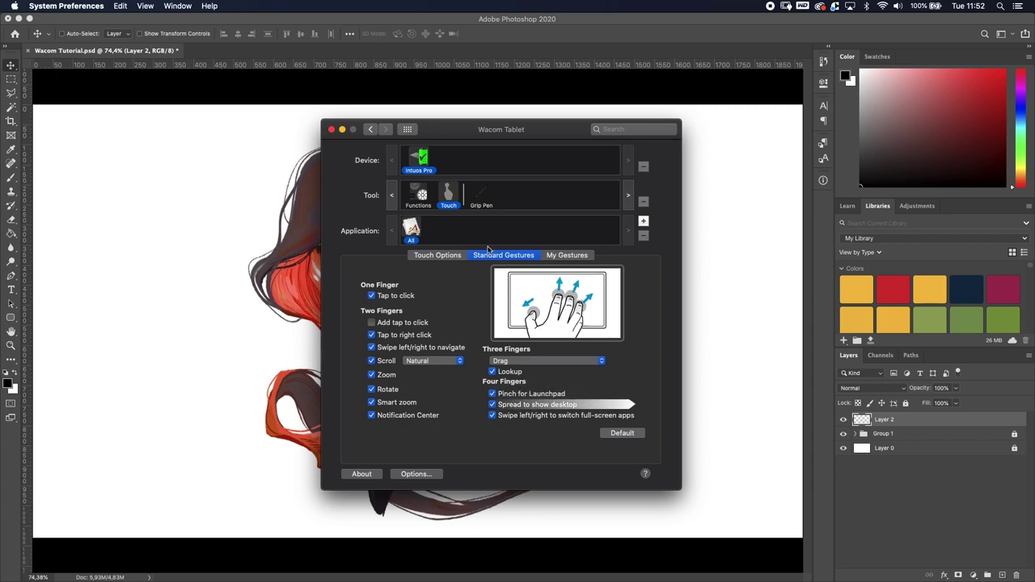
- Assign the third ExpressKey a Command+S keystroke named SAVE in the tablet's Functions settings
{"action": "left_click", "coordinate": [413, 199]}
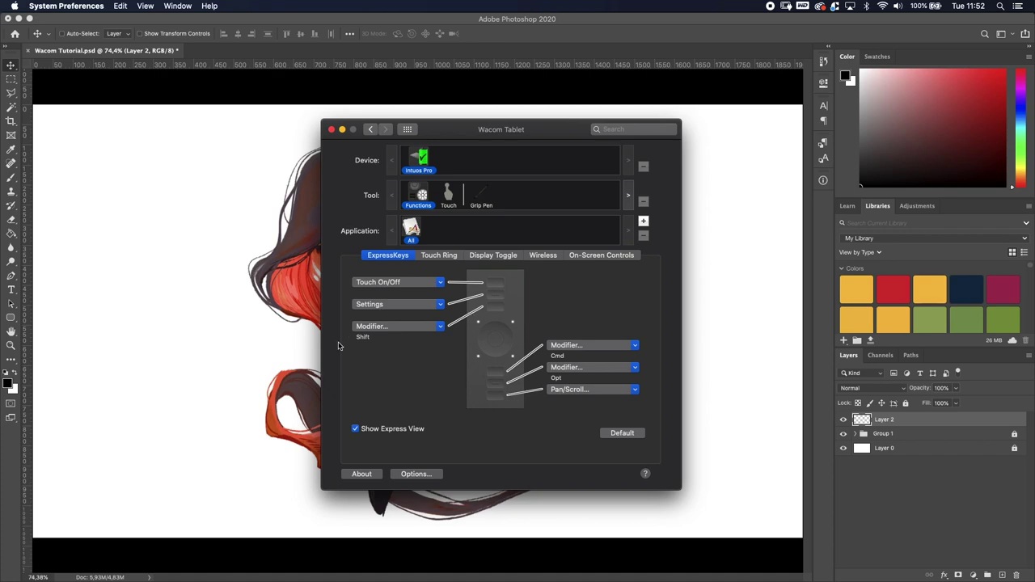
{"action": "left_click", "coordinate": [415, 326]}
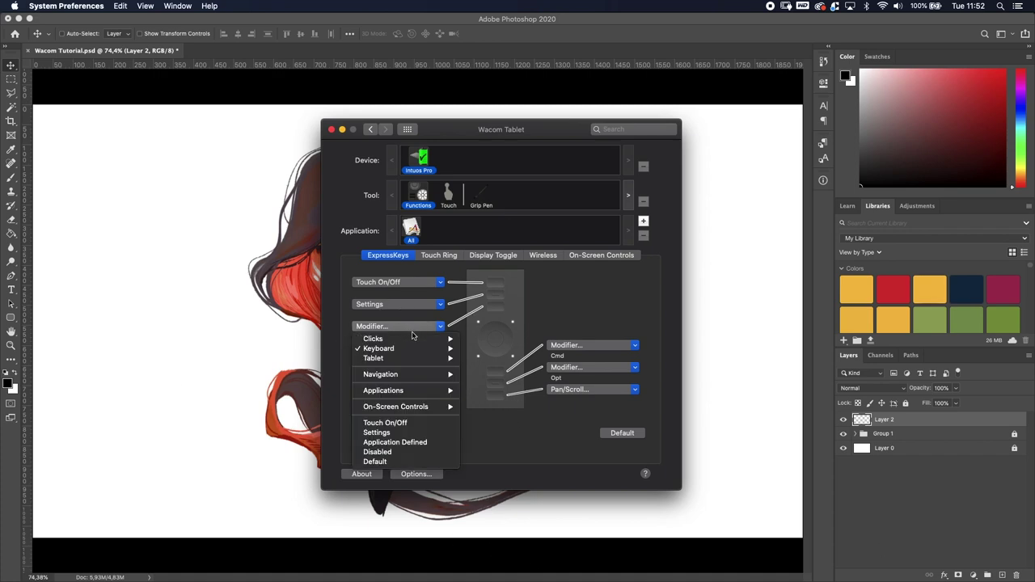
{"action": "mouse_move", "coordinate": [420, 340]}
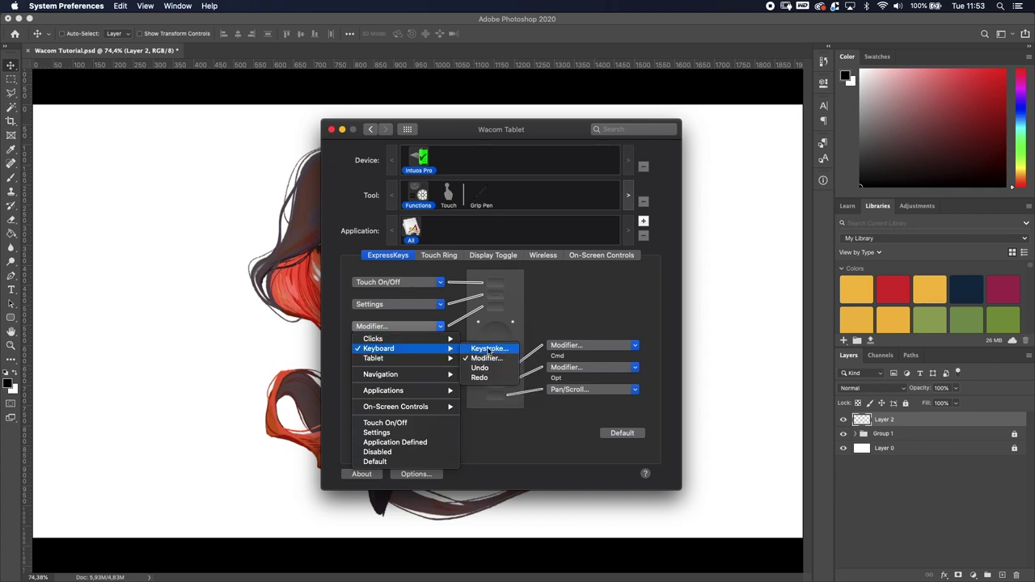
{"action": "left_click", "coordinate": [498, 350]}
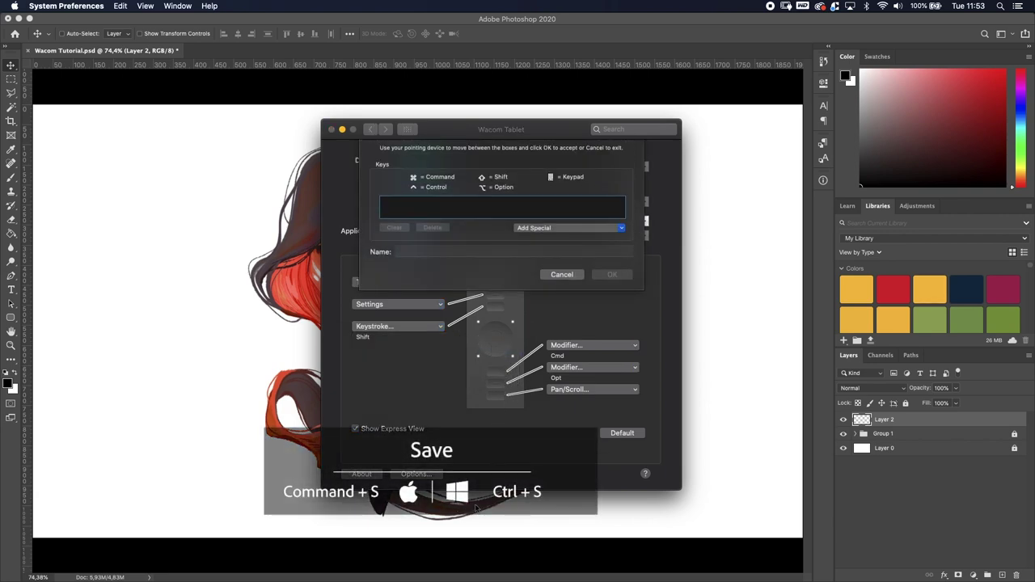
{"action": "key", "text": "super+s"}
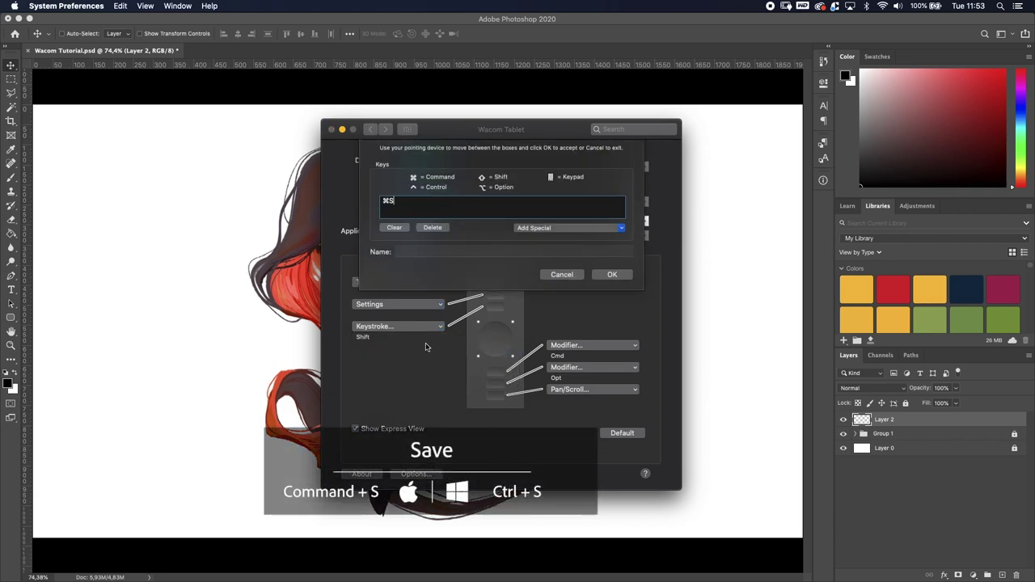
{"action": "left_click", "coordinate": [453, 251]}
{"action": "type", "text": "SAVE"}
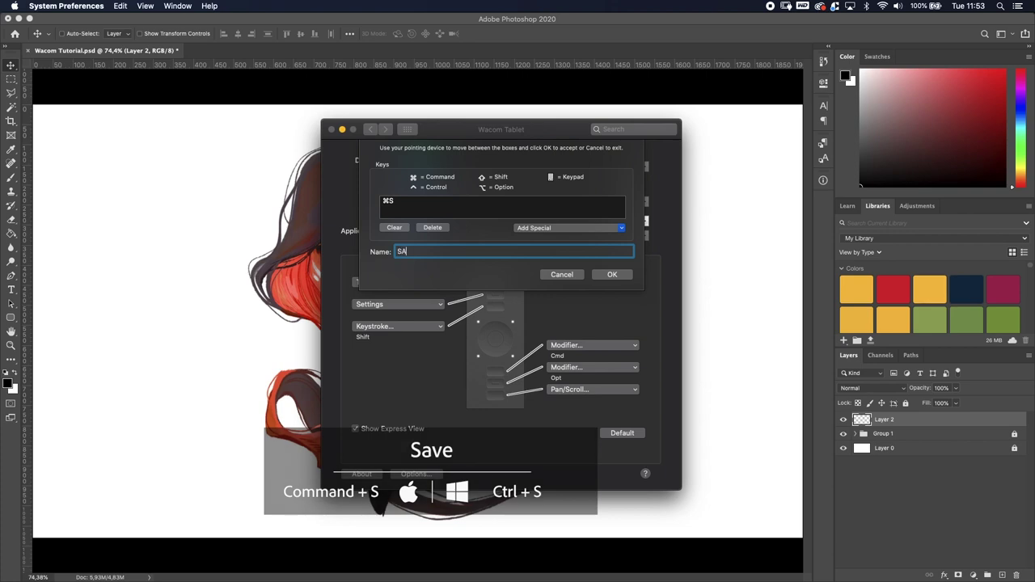
{"action": "left_click", "coordinate": [621, 277]}
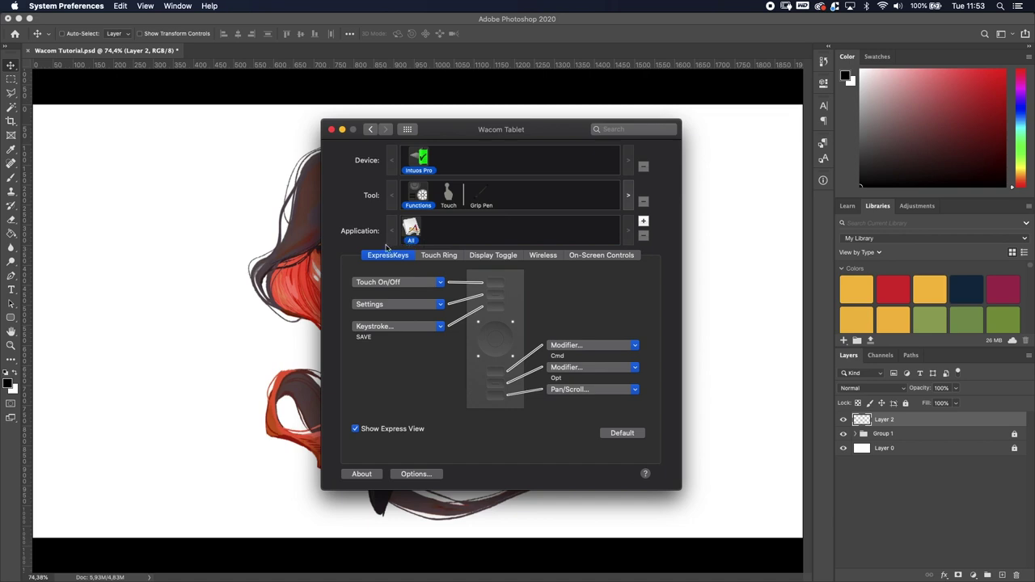
- Examine the tablet's Touch Ring, Display Toggle, Wireless and On-Screen Controls settings, and return to the ExpressKeys settings
{"action": "left_click", "coordinate": [441, 256]}
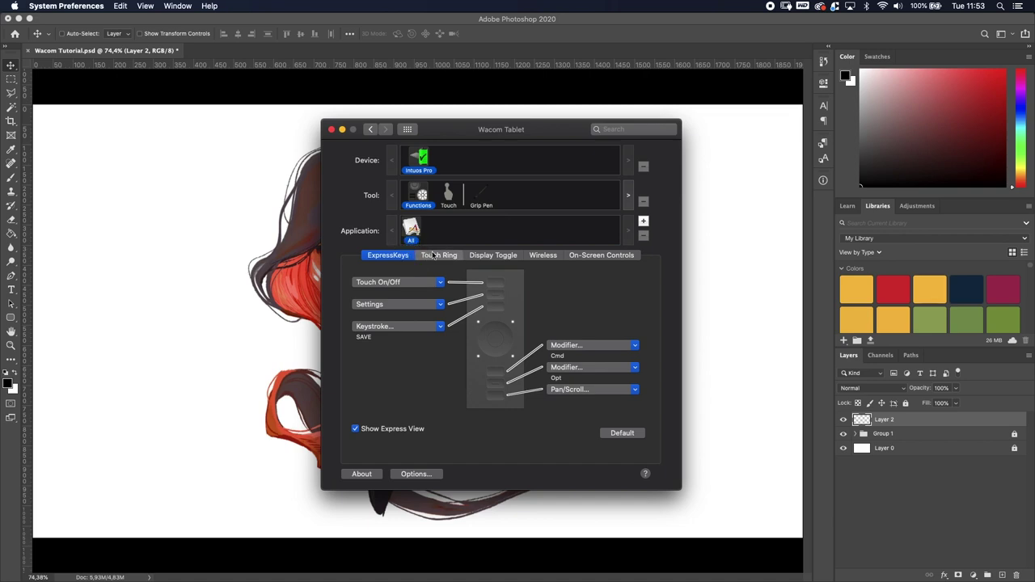
{"action": "left_click", "coordinate": [535, 255]}
{"action": "left_click", "coordinate": [515, 256]}
{"action": "left_click", "coordinate": [551, 258]}
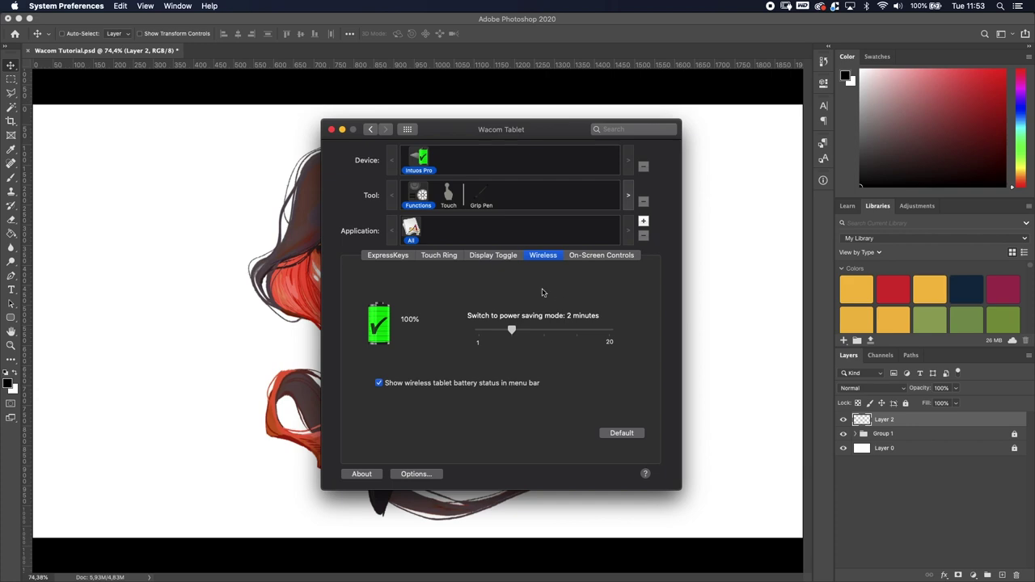
{"action": "left_click", "coordinate": [601, 256]}
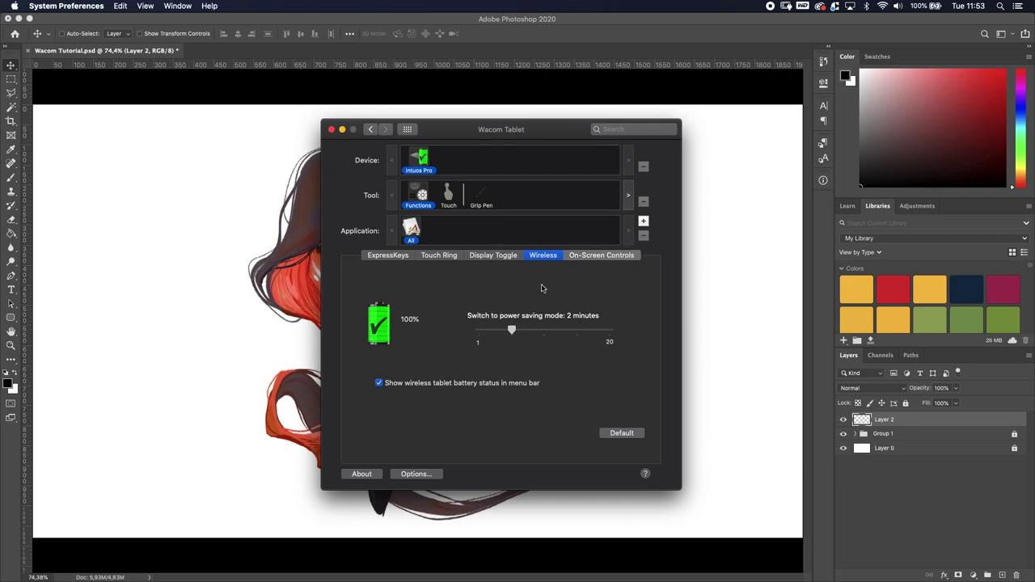
{"action": "left_click", "coordinate": [371, 256]}
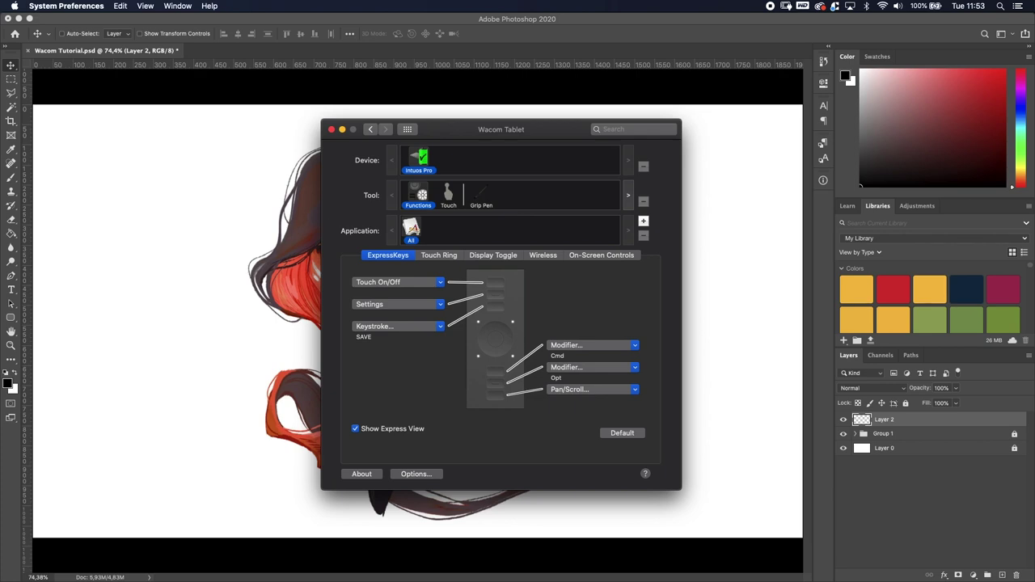
- Add Adobe Photoshop 2020 as an application with its own Grip Pen settings, with the mapping options open
{"action": "left_click", "coordinate": [483, 194]}
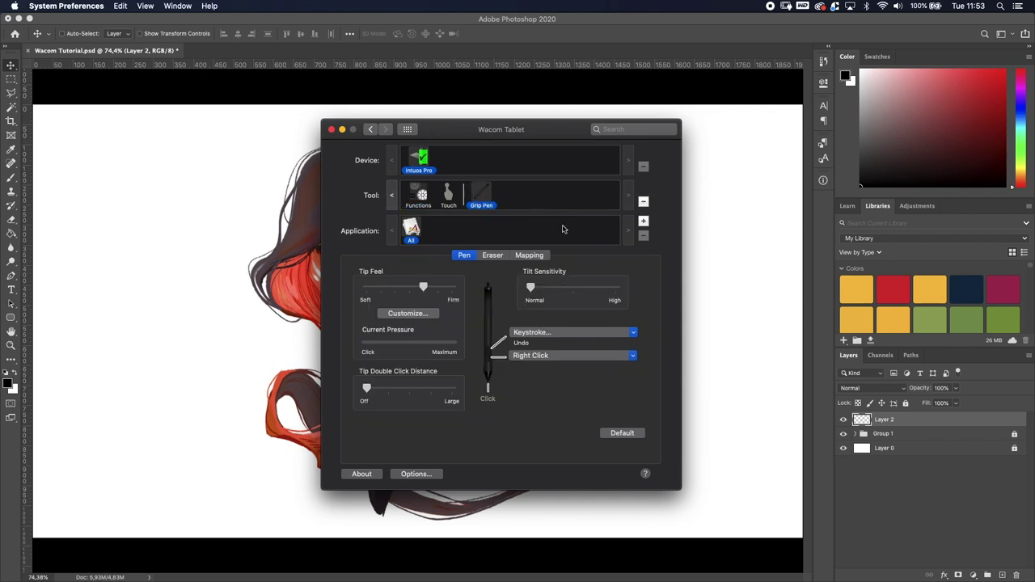
{"action": "left_click", "coordinate": [542, 255]}
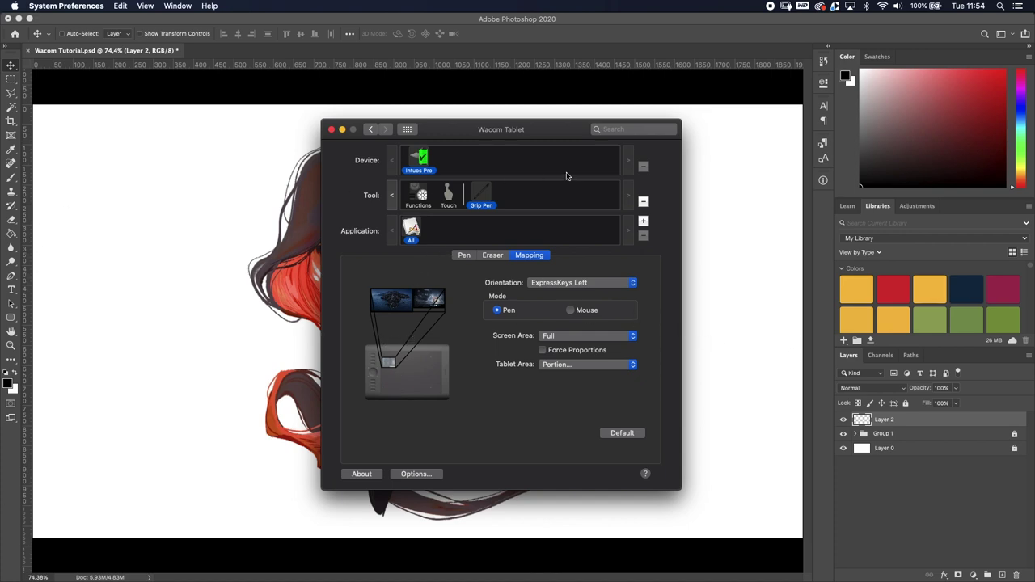
{"action": "left_click", "coordinate": [643, 222]}
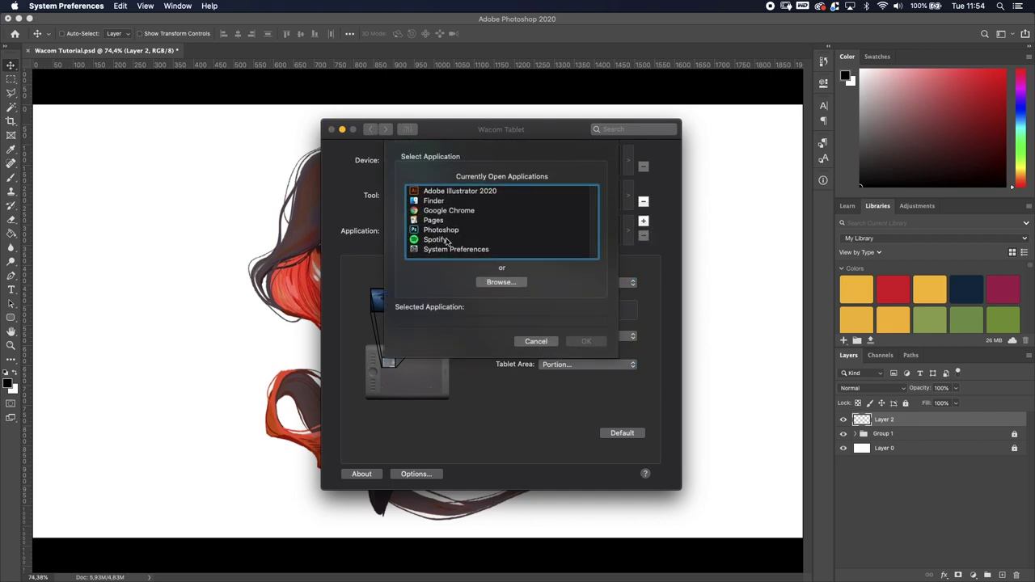
{"action": "left_click", "coordinate": [437, 232]}
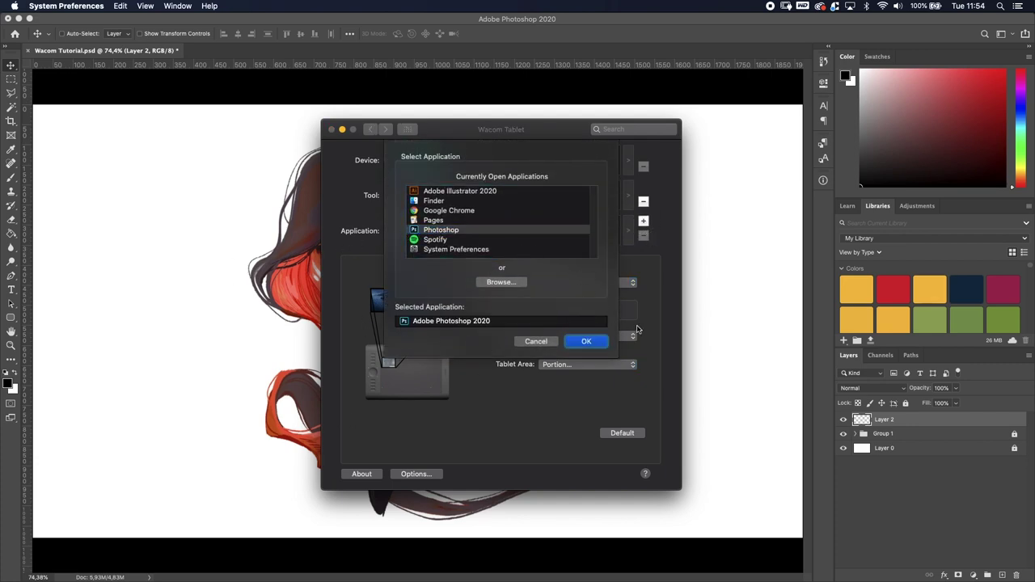
{"action": "left_click", "coordinate": [590, 345]}
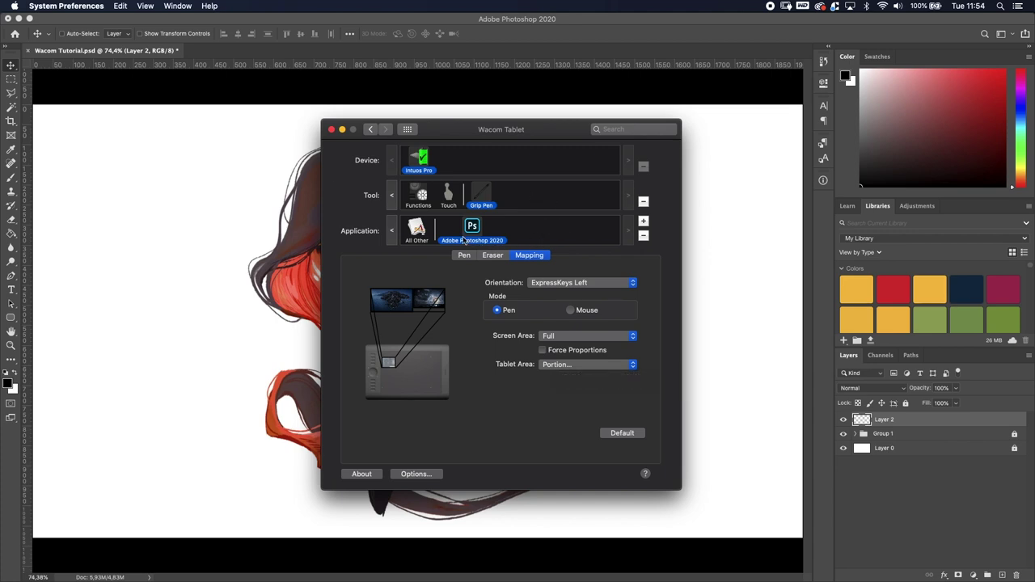
- Set the Photoshop pen mapping's Tablet Area to Full and its Screen Area to Monitor 1
{"action": "left_click", "coordinate": [625, 365]}
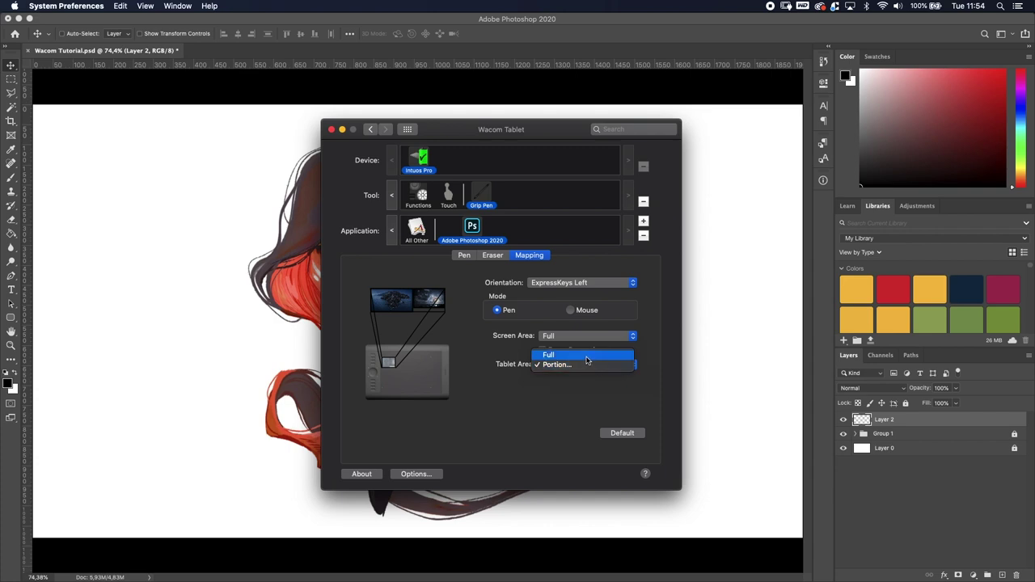
{"action": "left_click", "coordinate": [598, 359]}
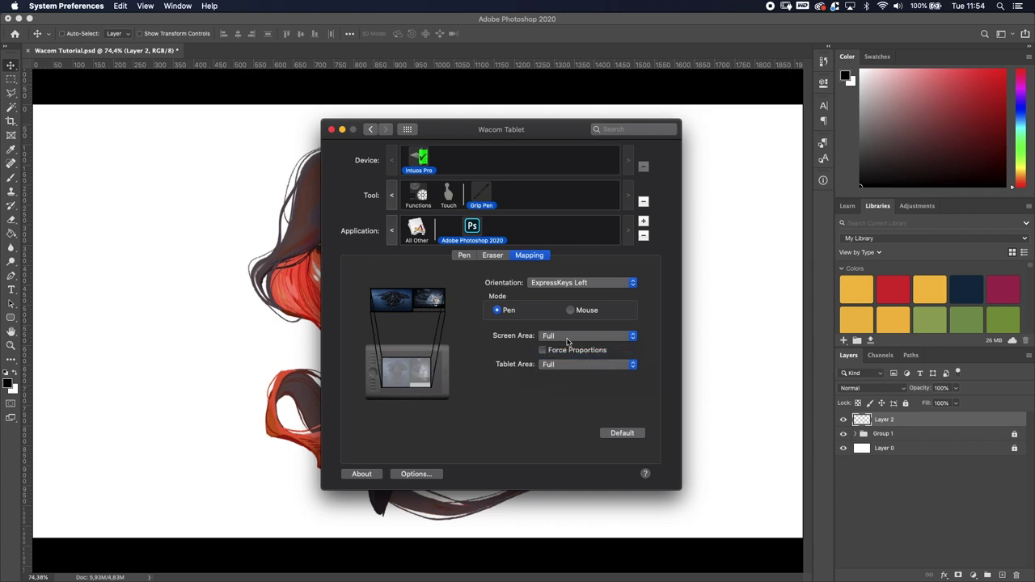
{"action": "left_click", "coordinate": [569, 336]}
{"action": "left_click", "coordinate": [596, 357]}
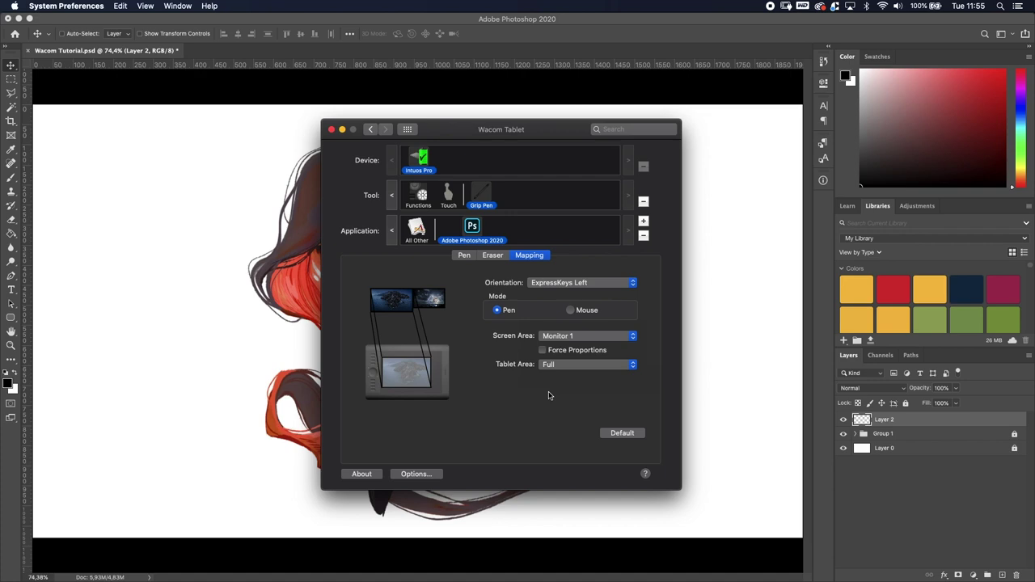
- Switch to Photoshop, show the Brush Settings with the Brush tool active, and move them clear of the canvas
{"action": "left_click", "coordinate": [310, 381]}
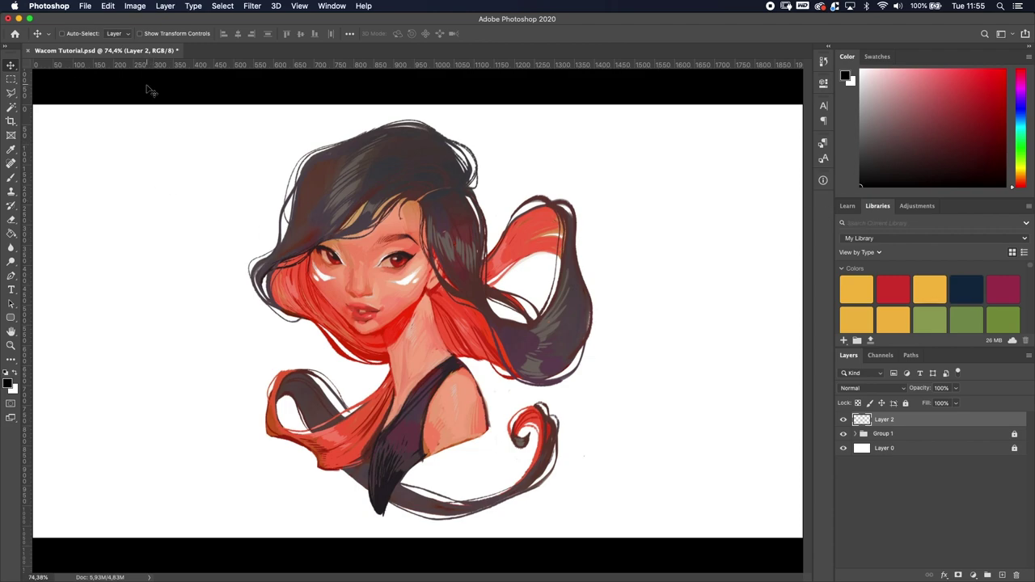
{"action": "left_click", "coordinate": [327, 8]}
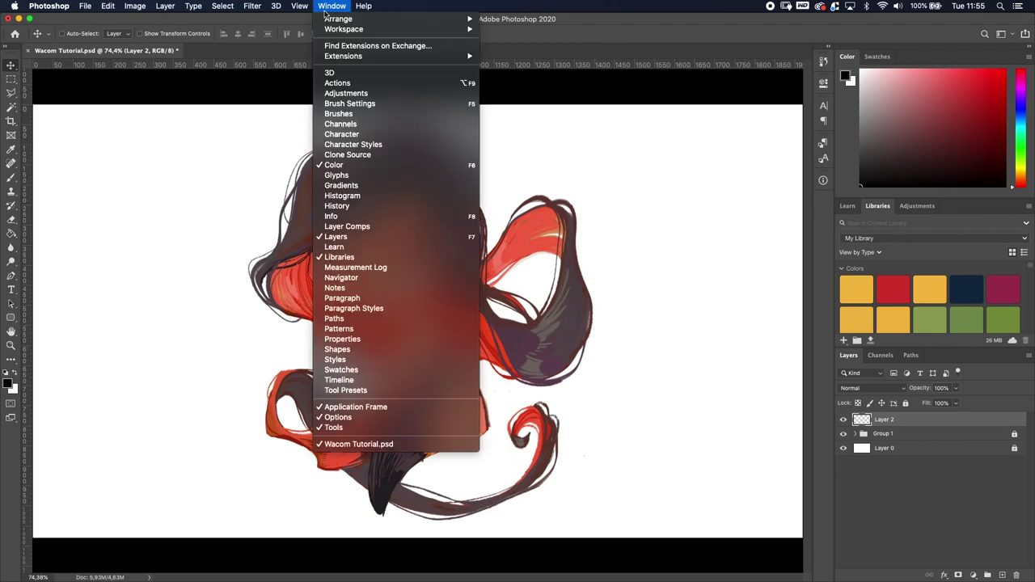
{"action": "left_click", "coordinate": [372, 104]}
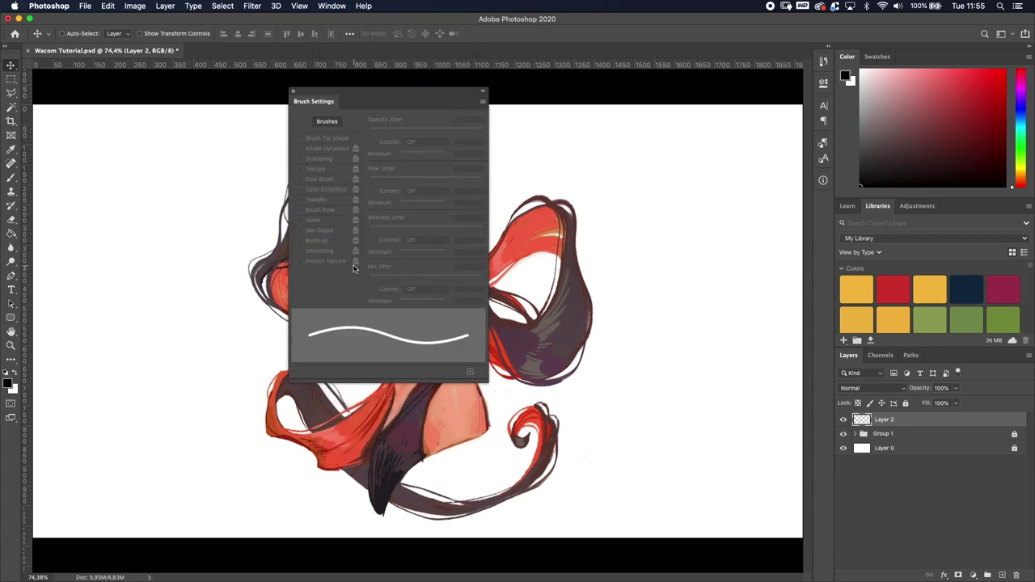
{"action": "key", "text": "b"}
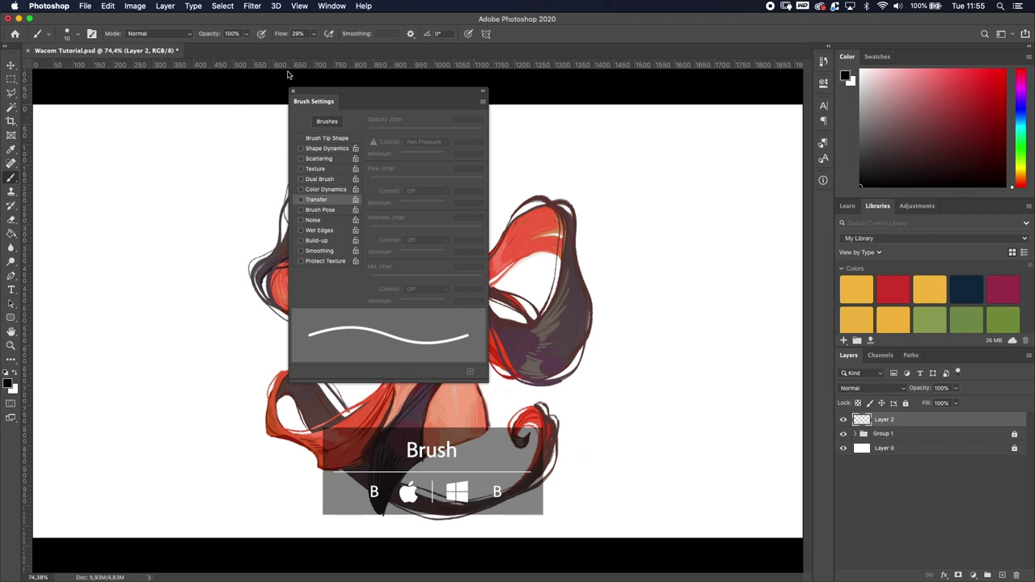
{"action": "mouse_move", "coordinate": [321, 98]}
{"action": "left_mouse_down"}
{"action": "mouse_move", "coordinate": [582, 125]}
{"action": "mouse_move", "coordinate": [811, 120]}
{"action": "left_mouse_up"}
- Hide Group 1 and make Layer 2 the active layer for drawing
{"action": "left_click", "coordinate": [873, 496]}
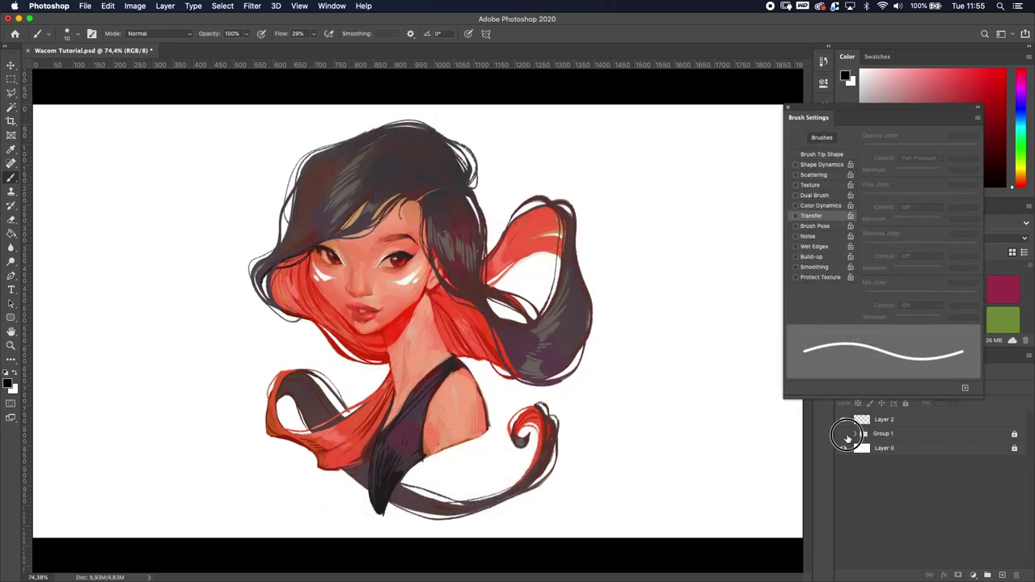
{"action": "left_click", "coordinate": [844, 433]}
{"action": "left_click", "coordinate": [881, 425]}
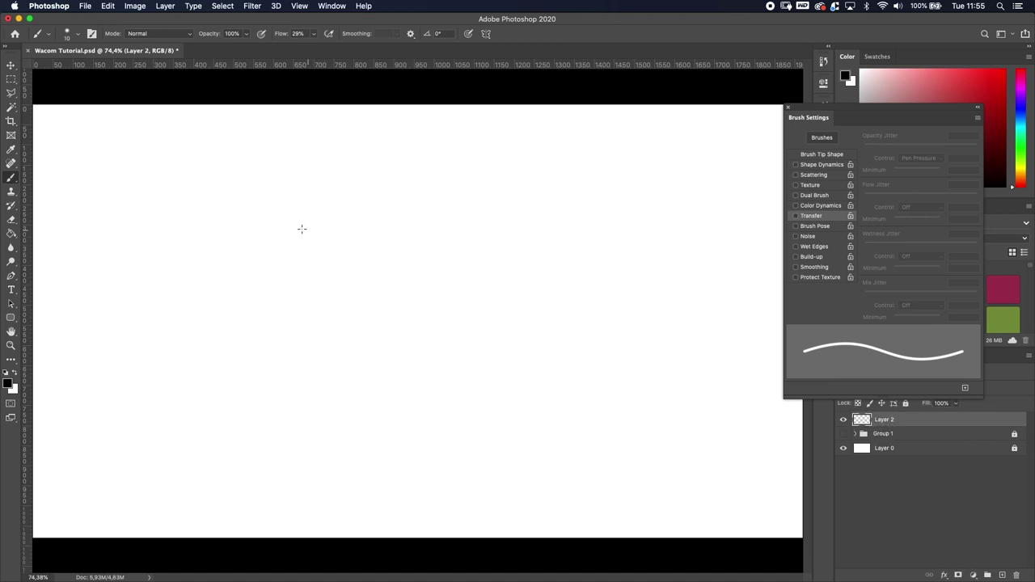
- Try the brush with three freehand strokes on Layer 2 while Shape Dynamics is off, and undo them
{"action": "left_click_drag", "start_coordinate": [222, 158], "coordinate": [427, 312]}
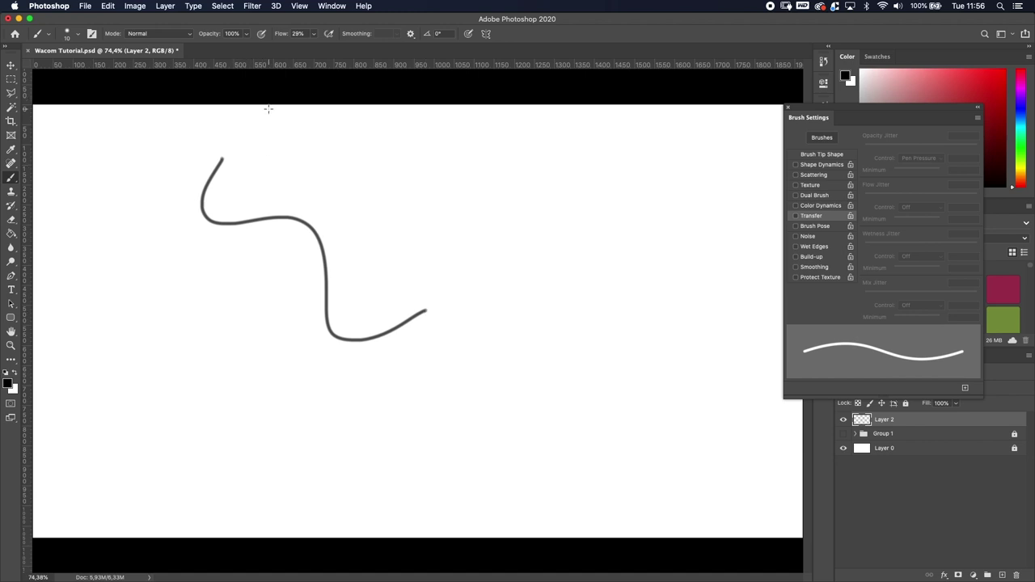
{"action": "mouse_move", "coordinate": [300, 149]}
{"action": "left_mouse_down"}
{"action": "mouse_move", "coordinate": [351, 179]}
{"action": "mouse_move", "coordinate": [374, 178]}
{"action": "mouse_move", "coordinate": [555, 305]}
{"action": "mouse_move", "coordinate": [469, 426]}
{"action": "mouse_move", "coordinate": [303, 445]}
{"action": "mouse_move", "coordinate": [253, 410]}
{"action": "left_mouse_up"}
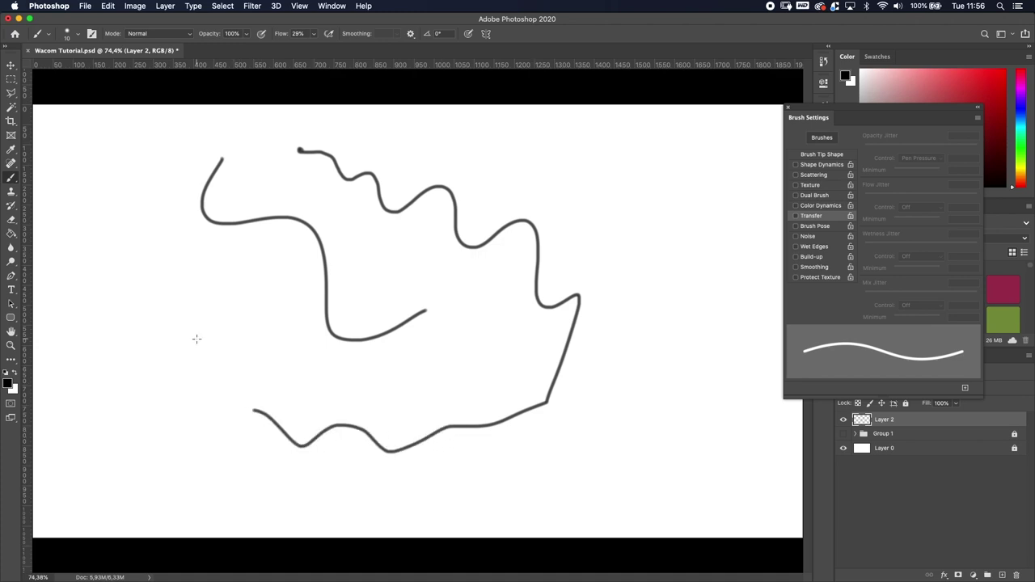
{"action": "mouse_move", "coordinate": [133, 261]}
{"action": "left_mouse_down"}
{"action": "mouse_move", "coordinate": [190, 305]}
{"action": "mouse_move", "coordinate": [244, 365]}
{"action": "mouse_move", "coordinate": [182, 353]}
{"action": "mouse_move", "coordinate": [234, 349]}
{"action": "mouse_move", "coordinate": [363, 388]}
{"action": "left_mouse_up"}
{"action": "key", "text": "super+z"}
{"action": "key", "text": "super+z"}
{"action": "key", "text": "super+z"}
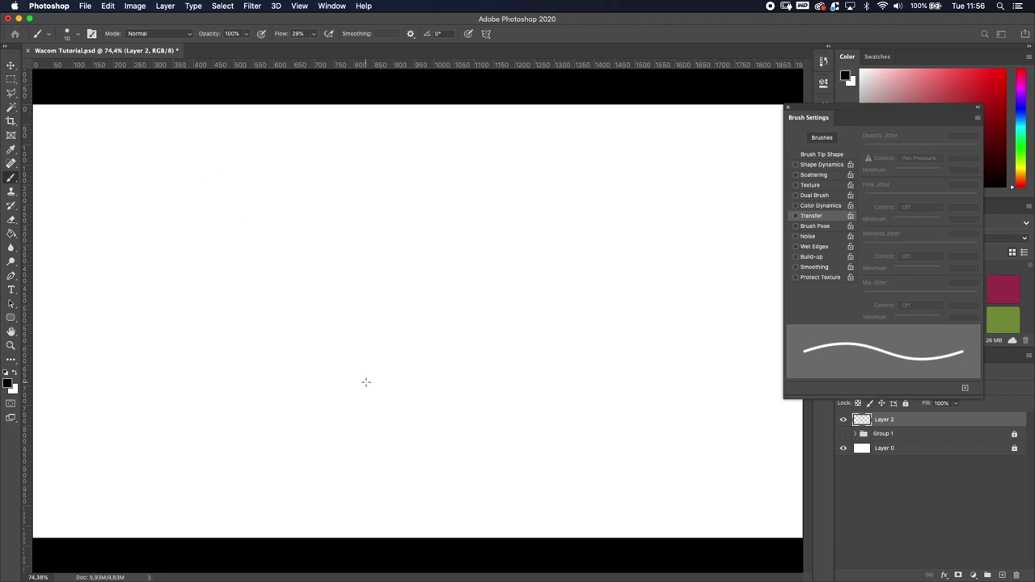
- Enable Shape Dynamics with Size Jitter controlled by Pen Pressure, and draw a wavy test stroke across the canvas's upper left
{"action": "left_click", "coordinate": [819, 166]}
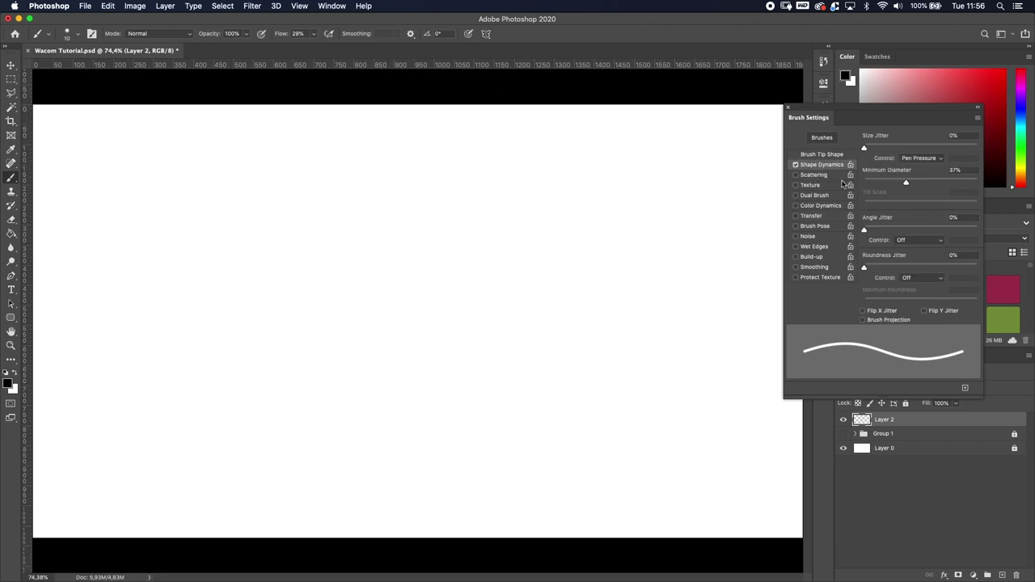
{"action": "left_click", "coordinate": [897, 159]}
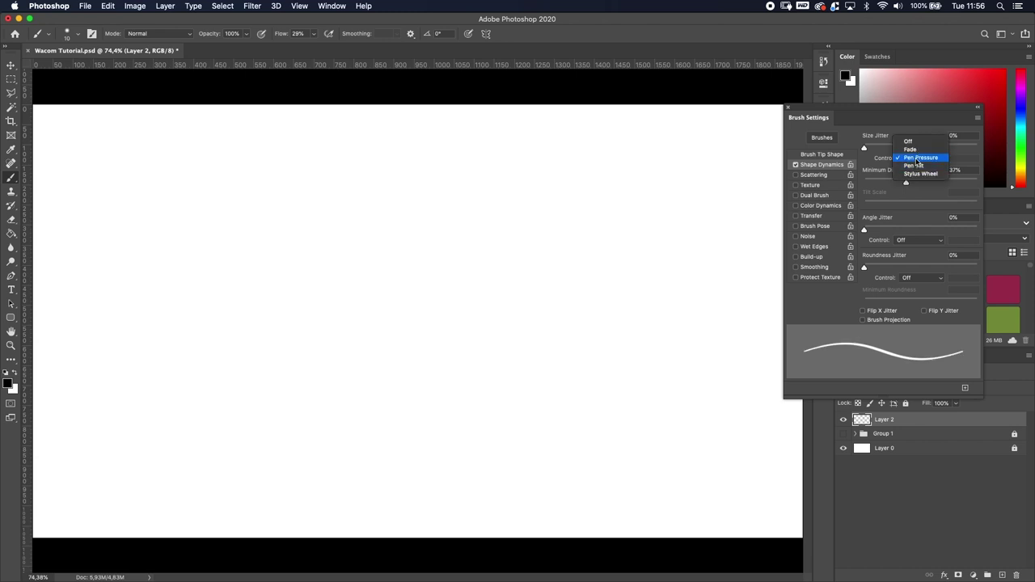
{"action": "left_click", "coordinate": [922, 159]}
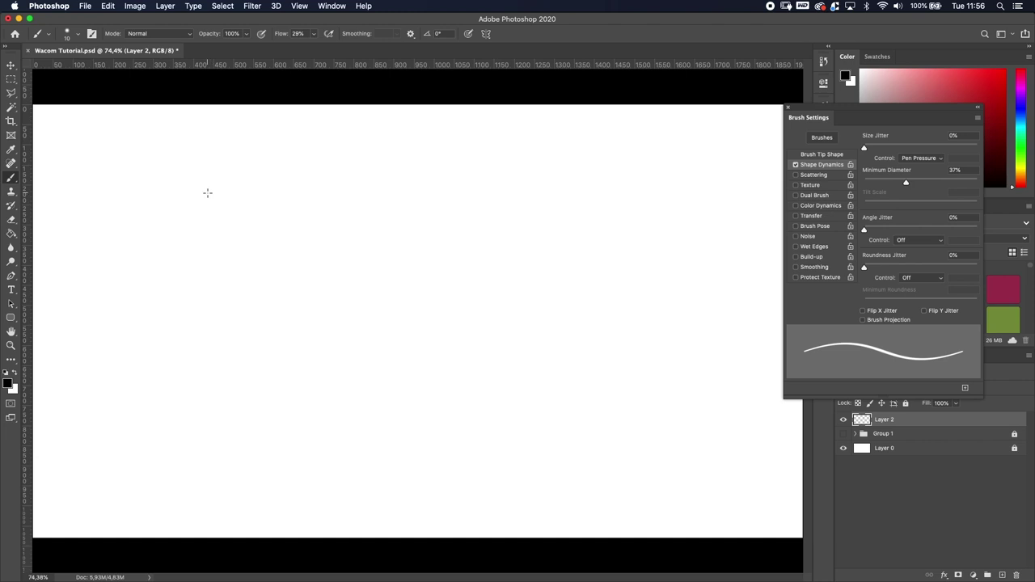
{"action": "mouse_move", "coordinate": [135, 203]}
{"action": "left_mouse_down"}
{"action": "mouse_move", "coordinate": [205, 232]}
{"action": "mouse_move", "coordinate": [246, 195]}
{"action": "mouse_move", "coordinate": [299, 252]}
{"action": "mouse_move", "coordinate": [297, 232]}
{"action": "mouse_move", "coordinate": [318, 240]}
{"action": "mouse_move", "coordinate": [334, 230]}
{"action": "mouse_move", "coordinate": [336, 199]}
{"action": "mouse_move", "coordinate": [395, 223]}
{"action": "left_mouse_up"}
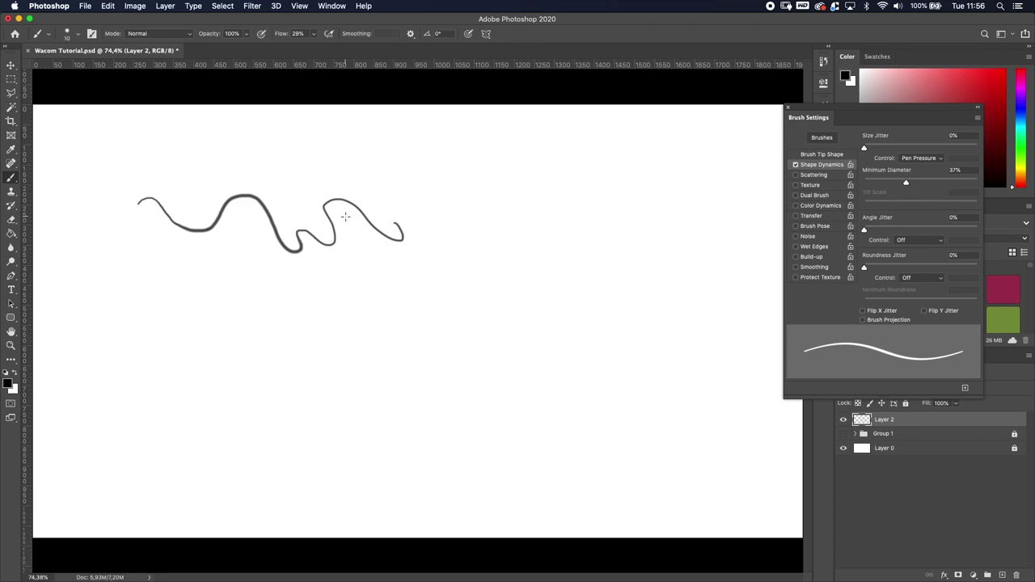
- Enlarge the brush to 35 and draw thick wavy test strokes above and beside the thin one
{"action": "key", "text": "bracketright"}
{"action": "key", "text": "bracketright"}
{"action": "key", "text": "bracketright"}
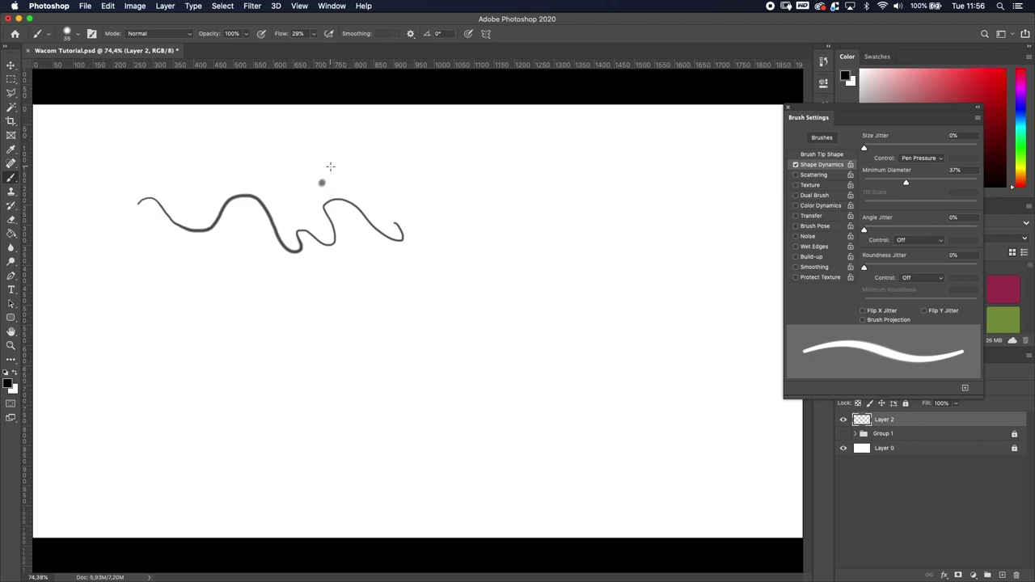
{"action": "mouse_move", "coordinate": [329, 157]}
{"action": "left_mouse_down"}
{"action": "mouse_move", "coordinate": [354, 146]}
{"action": "mouse_move", "coordinate": [386, 186]}
{"action": "mouse_move", "coordinate": [419, 157]}
{"action": "mouse_move", "coordinate": [457, 180]}
{"action": "mouse_move", "coordinate": [458, 208]}
{"action": "mouse_move", "coordinate": [469, 205]}
{"action": "mouse_move", "coordinate": [474, 173]}
{"action": "mouse_move", "coordinate": [520, 229]}
{"action": "mouse_move", "coordinate": [537, 228]}
{"action": "left_mouse_up"}
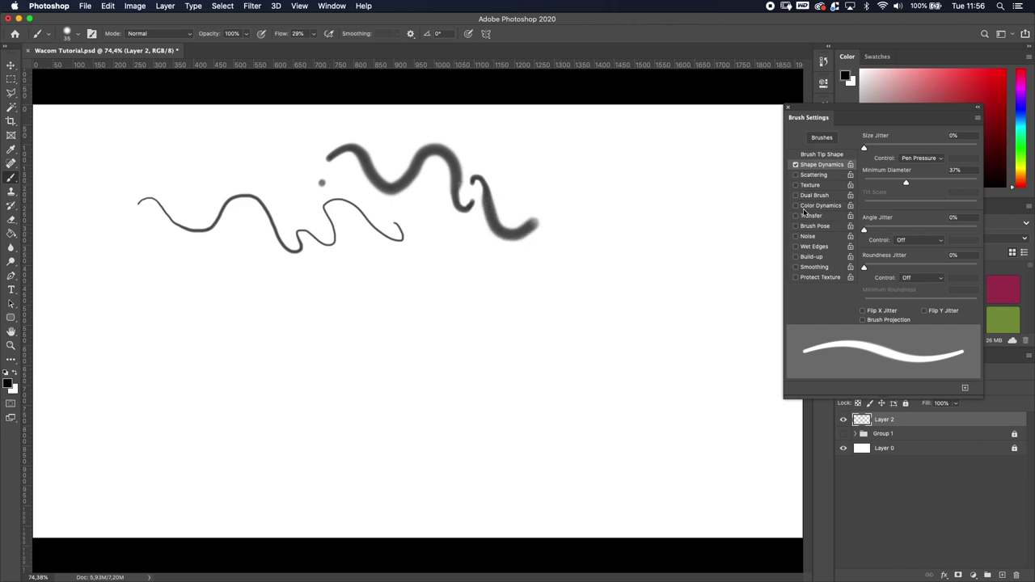
- Set the brush's Minimum Diameter to 0% in Shape Dynamics
{"action": "left_click_drag", "start_coordinate": [906, 183], "coordinate": [851, 186]}
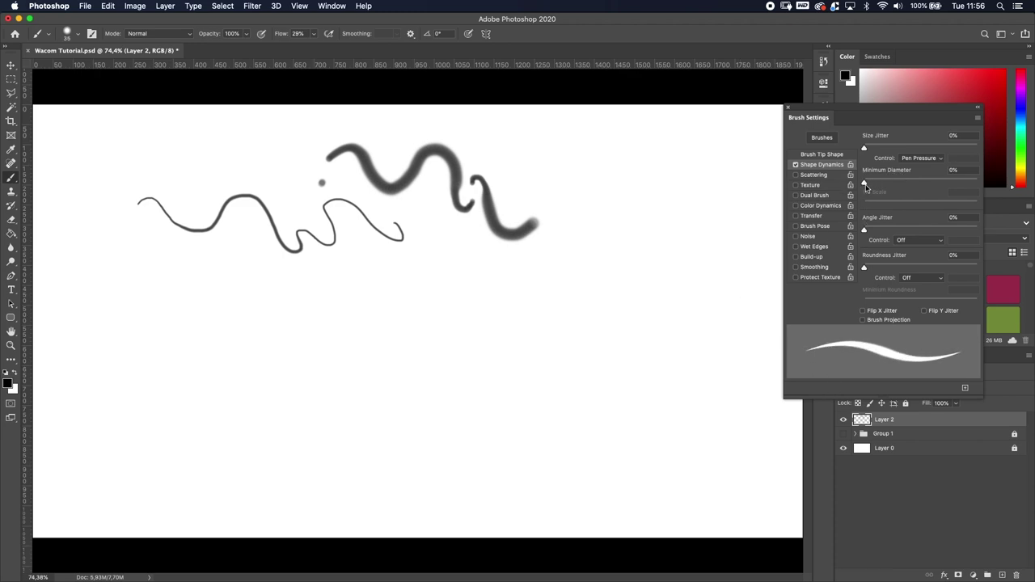
- Try a long wavy stroke with Minimum Diameter at 0%, and undo it together with all earlier test strokes on Layer 2
{"action": "mouse_move", "coordinate": [866, 185]}
{"action": "left_mouse_down"}
{"action": "mouse_move", "coordinate": [947, 194]}
{"action": "mouse_move", "coordinate": [936, 191]}
{"action": "mouse_move", "coordinate": [1018, 172]}
{"action": "mouse_move", "coordinate": [860, 183]}
{"action": "left_mouse_up"}
{"action": "mouse_move", "coordinate": [321, 343]}
{"action": "left_mouse_down"}
{"action": "mouse_move", "coordinate": [335, 324]}
{"action": "mouse_move", "coordinate": [386, 351]}
{"action": "mouse_move", "coordinate": [386, 289]}
{"action": "mouse_move", "coordinate": [412, 296]}
{"action": "mouse_move", "coordinate": [417, 316]}
{"action": "mouse_move", "coordinate": [428, 296]}
{"action": "mouse_move", "coordinate": [452, 319]}
{"action": "mouse_move", "coordinate": [469, 296]}
{"action": "mouse_move", "coordinate": [548, 337]}
{"action": "mouse_move", "coordinate": [581, 314]}
{"action": "left_mouse_up"}
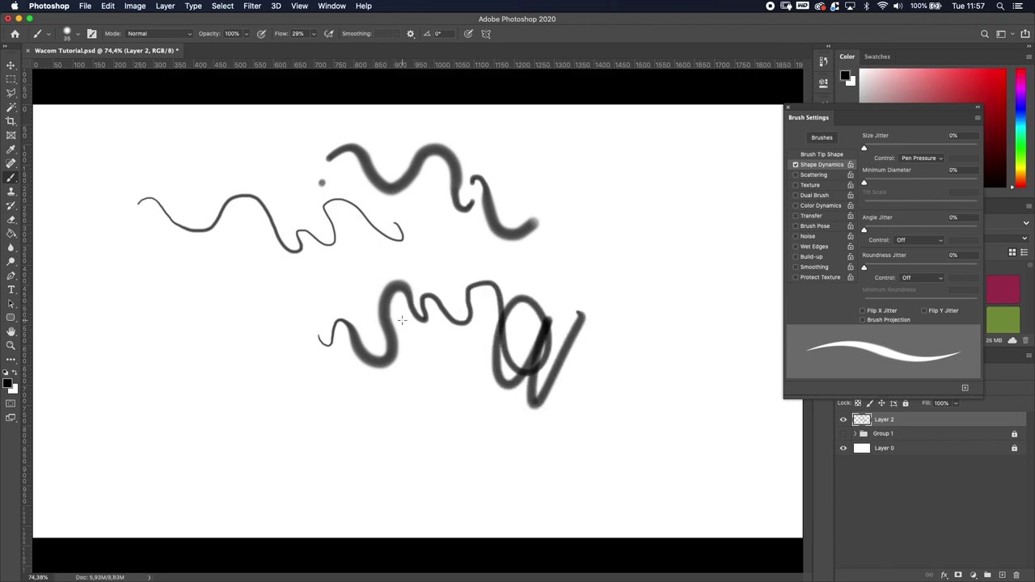
{"action": "key", "text": "super+z"}
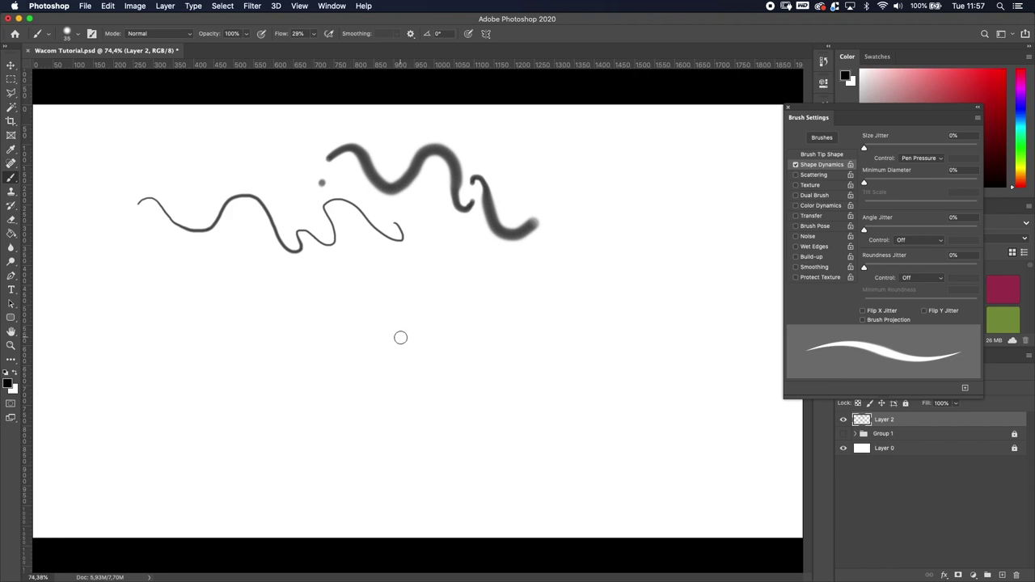
{"action": "key", "text": "super+z"}
{"action": "key", "text": "super+z"}
{"action": "key", "text": "super+z"}
{"action": "key", "text": "super+z"}
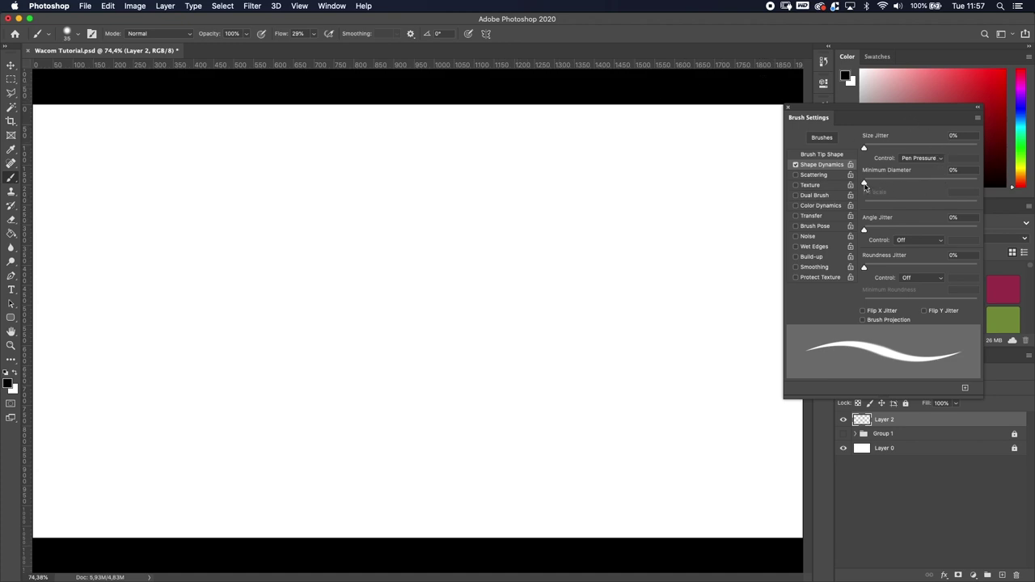
- Set the Minimum Diameter to 40% and draw three wavy test strokes of decreasing length down the canvas's left half
{"action": "left_click_drag", "start_coordinate": [865, 185], "coordinate": [907, 183]}
{"action": "left_click_drag", "start_coordinate": [907, 183], "coordinate": [909, 182]}
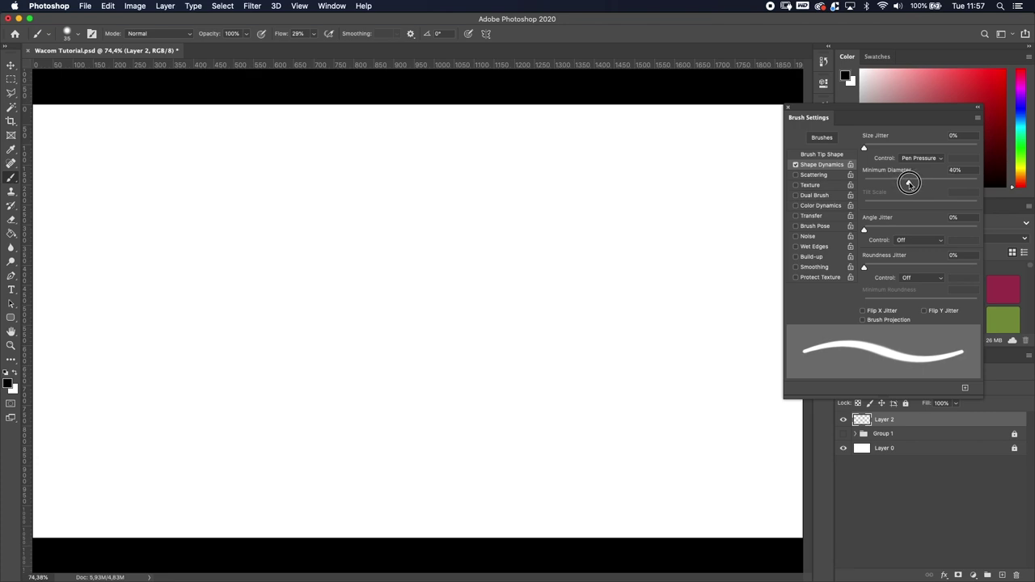
{"action": "mouse_move", "coordinate": [160, 171]}
{"action": "left_mouse_down"}
{"action": "mouse_move", "coordinate": [166, 197]}
{"action": "mouse_move", "coordinate": [222, 169]}
{"action": "mouse_move", "coordinate": [258, 174]}
{"action": "mouse_move", "coordinate": [294, 256]}
{"action": "mouse_move", "coordinate": [314, 251]}
{"action": "mouse_move", "coordinate": [327, 213]}
{"action": "mouse_move", "coordinate": [351, 193]}
{"action": "left_mouse_up"}
{"action": "mouse_move", "coordinate": [206, 271]}
{"action": "left_mouse_down"}
{"action": "mouse_move", "coordinate": [208, 287]}
{"action": "mouse_move", "coordinate": [250, 305]}
{"action": "mouse_move", "coordinate": [402, 317]}
{"action": "left_mouse_up"}
{"action": "left_click_drag", "start_coordinate": [264, 373], "coordinate": [386, 402]}
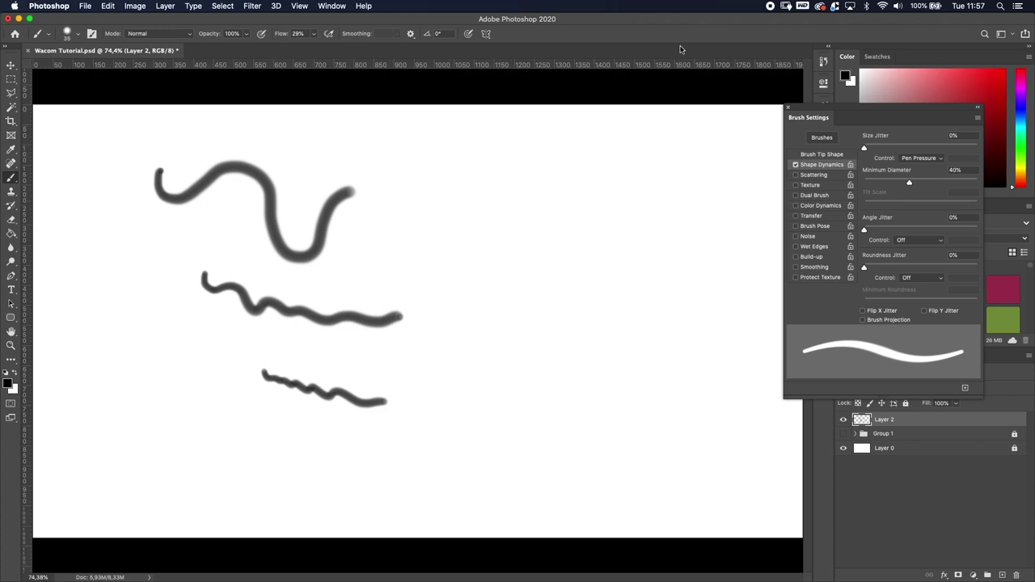
- Try a Size Jitter of 100% with one wavy stroke running down the canvas's middle, and return the jitter to 0%
{"action": "left_click_drag", "start_coordinate": [868, 148], "coordinate": [1015, 154]}
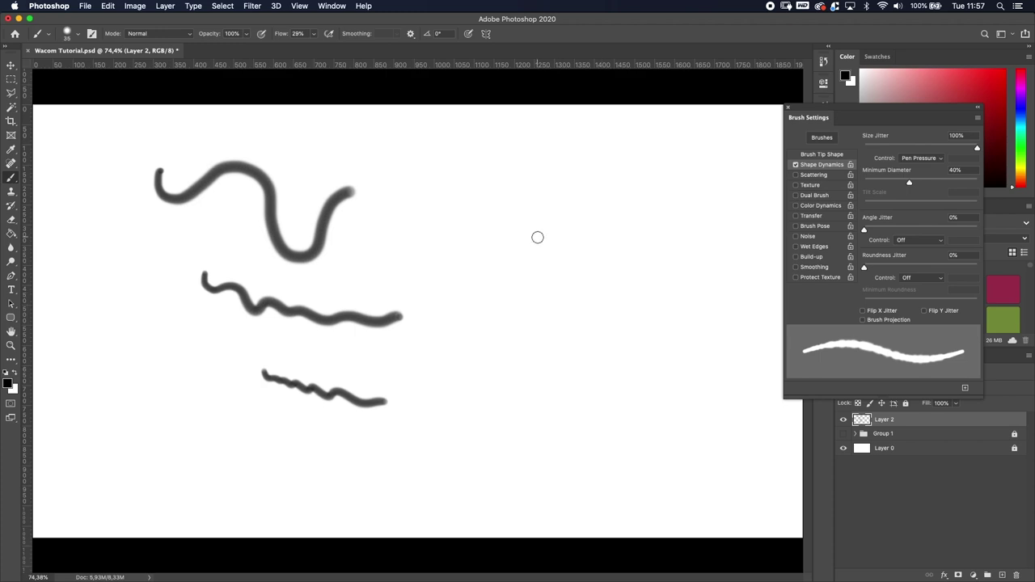
{"action": "left_click_drag", "start_coordinate": [449, 136], "coordinate": [572, 329]}
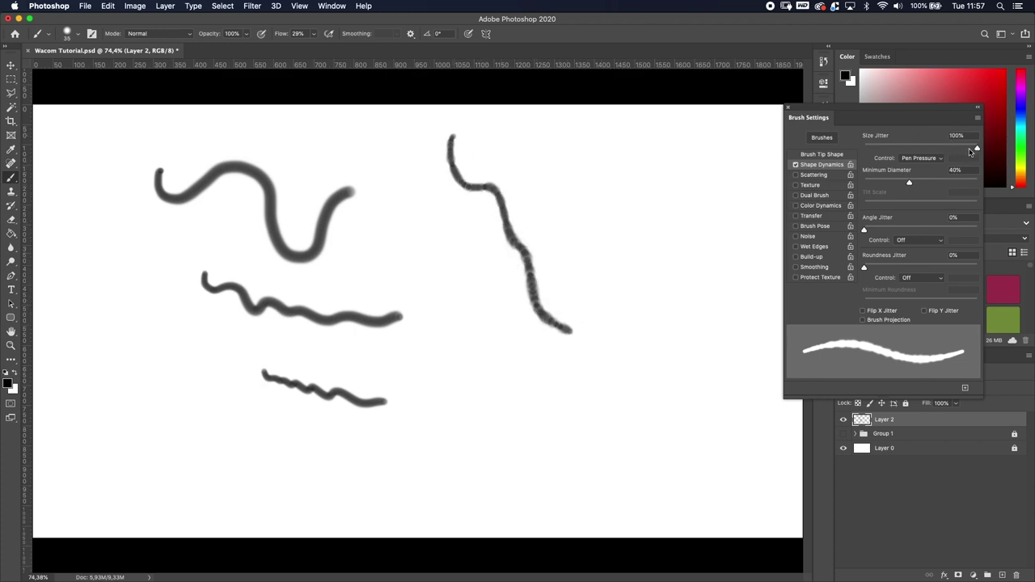
{"action": "left_click_drag", "start_coordinate": [977, 150], "coordinate": [837, 147]}
- Enable Transfer with Opacity Jitter controlled by Pen Pressure, and draw a short wavy test stroke in the canvas's upper right
{"action": "left_click", "coordinate": [810, 216]}
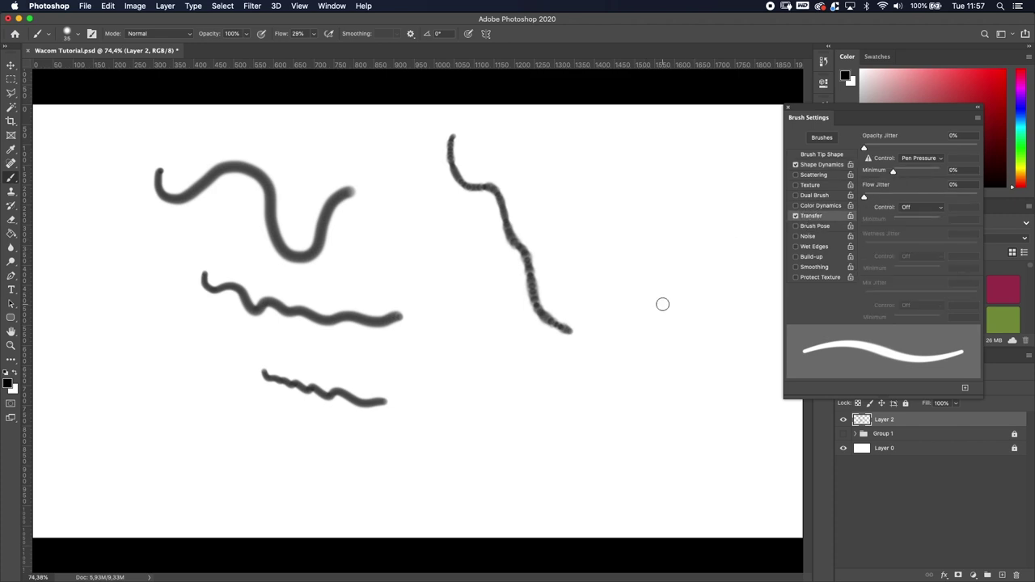
{"action": "left_click", "coordinate": [559, 131]}
{"action": "left_click_drag", "start_coordinate": [558, 131], "coordinate": [660, 180]}
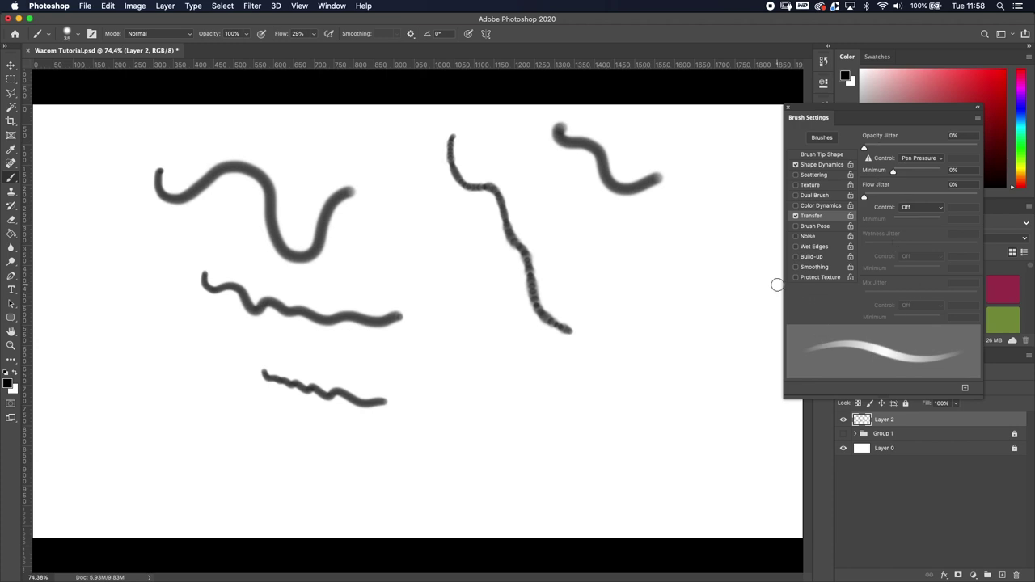
- Switch Transfer off and on again with Pen Pressure kept as its control, and draw a wavy test stroke in the canvas's lower middle
{"action": "left_click", "coordinate": [920, 157]}
{"action": "left_click", "coordinate": [920, 159]}
{"action": "left_click", "coordinate": [797, 216]}
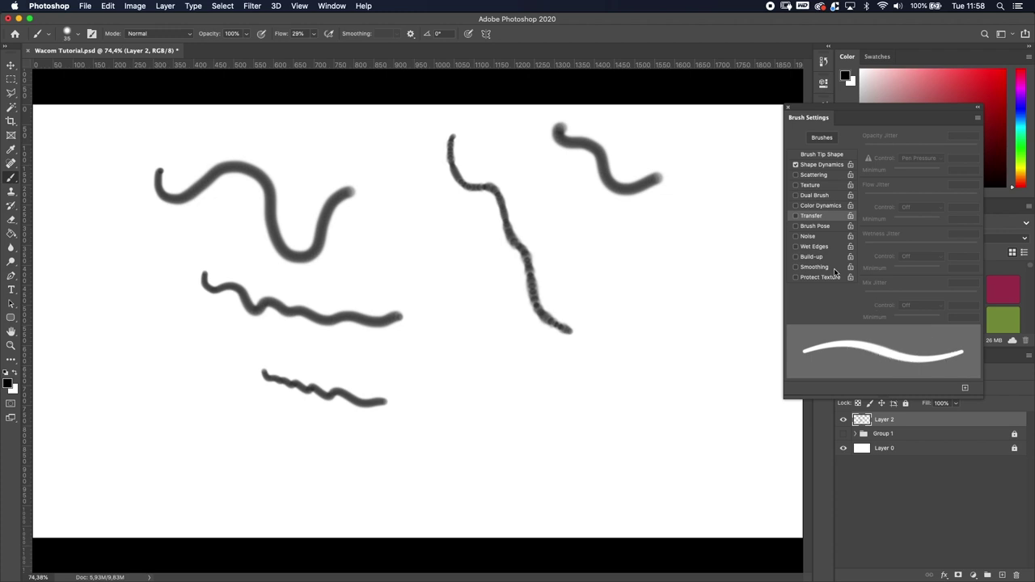
{"action": "left_click", "coordinate": [796, 216]}
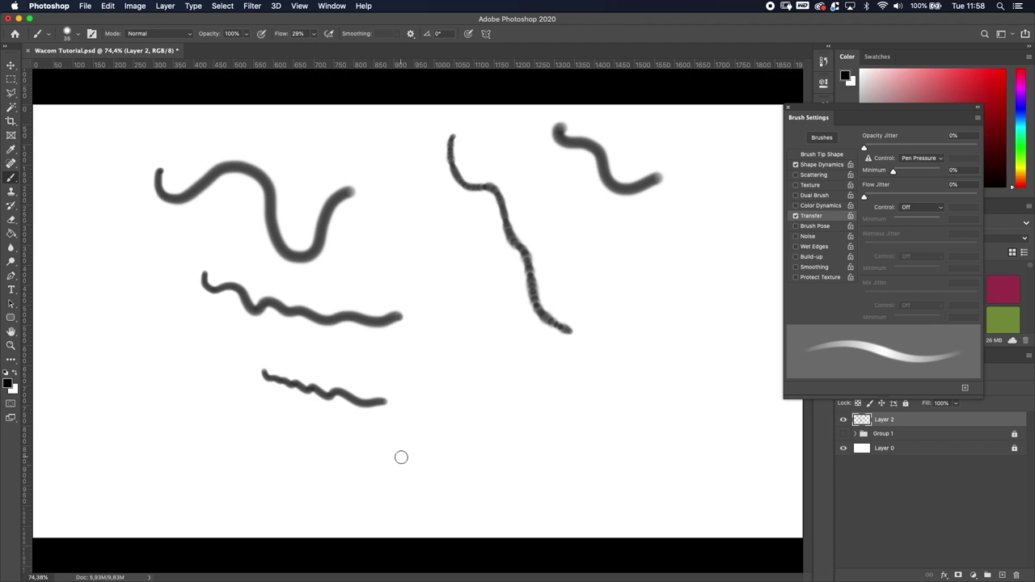
{"action": "mouse_move", "coordinate": [397, 437]}
{"action": "left_mouse_down"}
{"action": "mouse_move", "coordinate": [410, 397]}
{"action": "mouse_move", "coordinate": [457, 424]}
{"action": "mouse_move", "coordinate": [485, 424]}
{"action": "mouse_move", "coordinate": [532, 370]}
{"action": "left_mouse_up"}
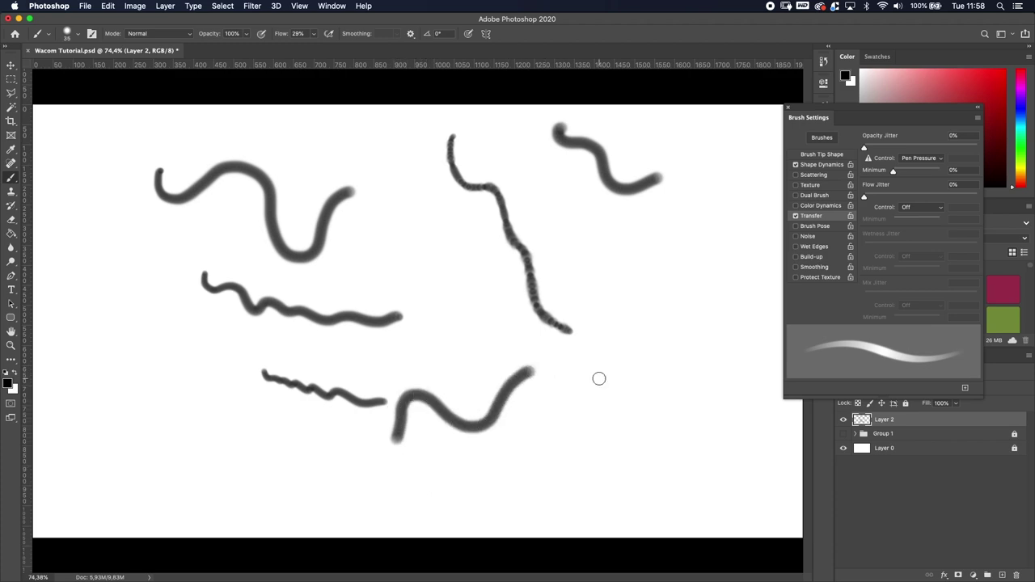
{"action": "mouse_move", "coordinate": [866, 148]}
{"action": "left_mouse_down"}
{"action": "mouse_move", "coordinate": [1011, 149]}
{"action": "mouse_move", "coordinate": [969, 160]}
{"action": "mouse_move", "coordinate": [977, 151]}
{"action": "mouse_move", "coordinate": [862, 150]}
{"action": "left_mouse_up"}
- Disable Shape Dynamics to shade three light-to-dark patches by pen pressure, and re-enable it to shade a fourth patch below them
{"action": "left_click", "coordinate": [796, 165]}
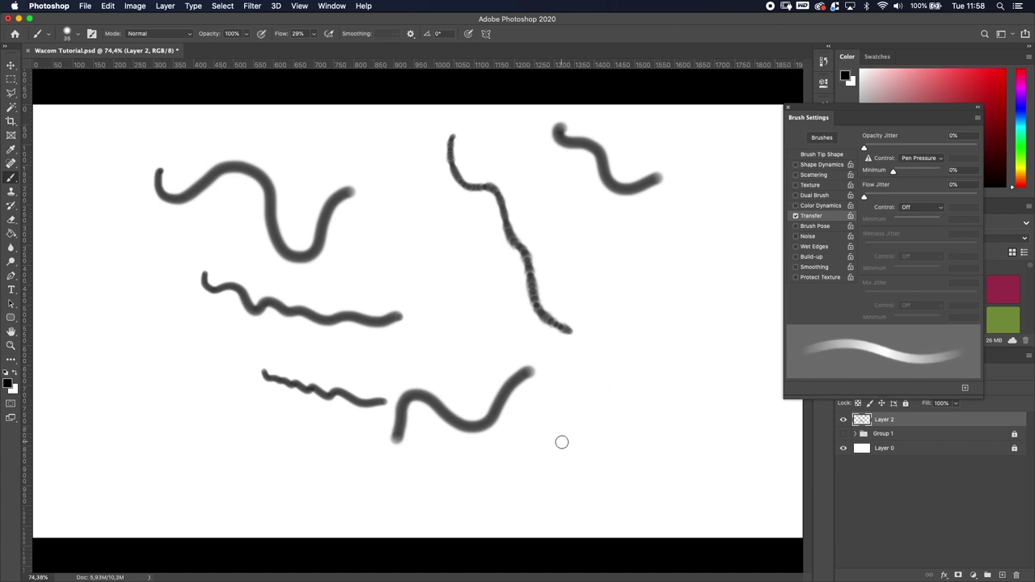
{"action": "mouse_move", "coordinate": [447, 318]}
{"action": "left_mouse_down"}
{"action": "mouse_move", "coordinate": [500, 336]}
{"action": "mouse_move", "coordinate": [503, 323]}
{"action": "mouse_move", "coordinate": [550, 351]}
{"action": "mouse_move", "coordinate": [555, 342]}
{"action": "mouse_move", "coordinate": [564, 357]}
{"action": "mouse_move", "coordinate": [564, 343]}
{"action": "mouse_move", "coordinate": [574, 360]}
{"action": "mouse_move", "coordinate": [574, 345]}
{"action": "mouse_move", "coordinate": [597, 365]}
{"action": "mouse_move", "coordinate": [590, 348]}
{"action": "mouse_move", "coordinate": [616, 372]}
{"action": "mouse_move", "coordinate": [603, 350]}
{"action": "mouse_move", "coordinate": [634, 375]}
{"action": "mouse_move", "coordinate": [620, 350]}
{"action": "mouse_move", "coordinate": [639, 373]}
{"action": "left_mouse_up"}
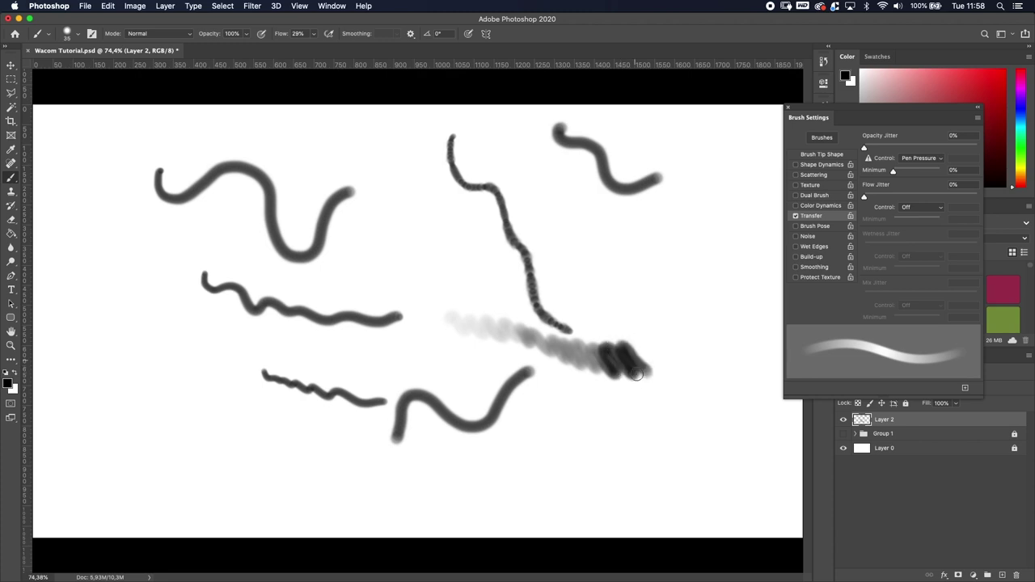
{"action": "mouse_move", "coordinate": [550, 217]}
{"action": "left_mouse_down"}
{"action": "mouse_move", "coordinate": [577, 234]}
{"action": "mouse_move", "coordinate": [581, 224]}
{"action": "mouse_move", "coordinate": [620, 264]}
{"action": "mouse_move", "coordinate": [615, 232]}
{"action": "mouse_move", "coordinate": [661, 268]}
{"action": "mouse_move", "coordinate": [655, 238]}
{"action": "mouse_move", "coordinate": [700, 263]}
{"action": "mouse_move", "coordinate": [708, 255]}
{"action": "left_mouse_up"}
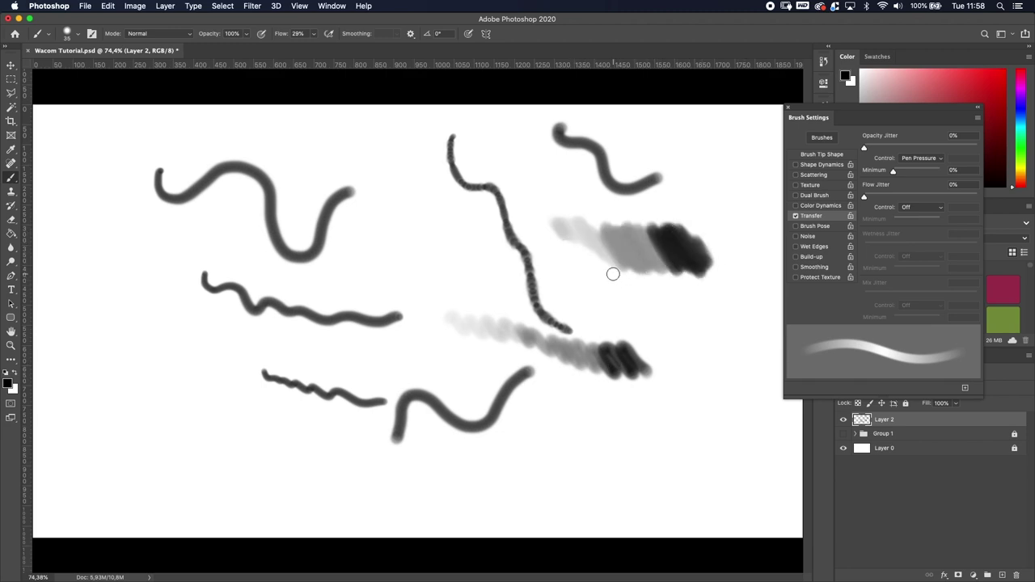
{"action": "mouse_move", "coordinate": [580, 281]}
{"action": "left_mouse_down"}
{"action": "mouse_move", "coordinate": [638, 316]}
{"action": "mouse_move", "coordinate": [628, 297]}
{"action": "mouse_move", "coordinate": [661, 315]}
{"action": "mouse_move", "coordinate": [654, 296]}
{"action": "mouse_move", "coordinate": [692, 322]}
{"action": "left_mouse_up"}
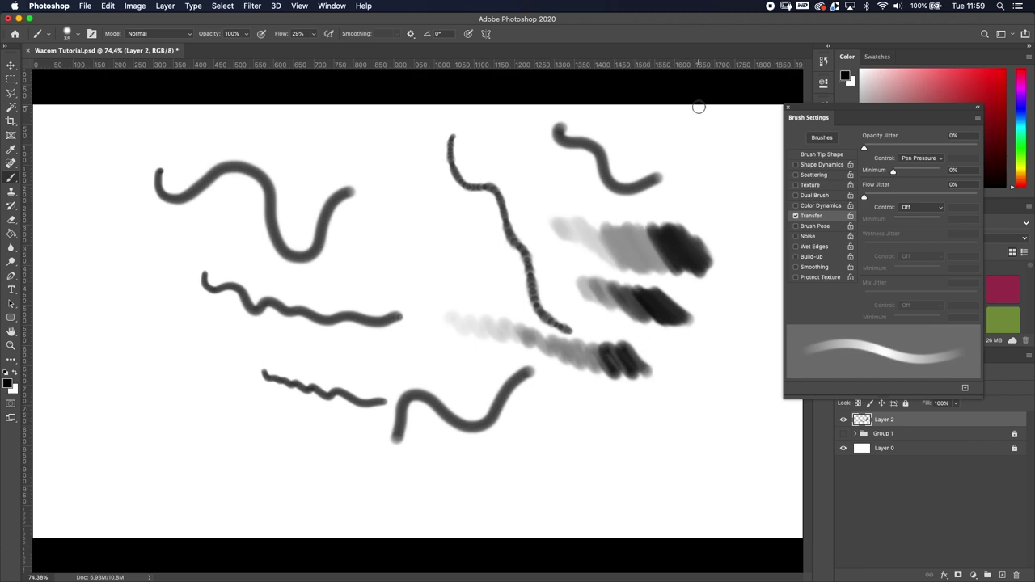
{"action": "left_click", "coordinate": [795, 165]}
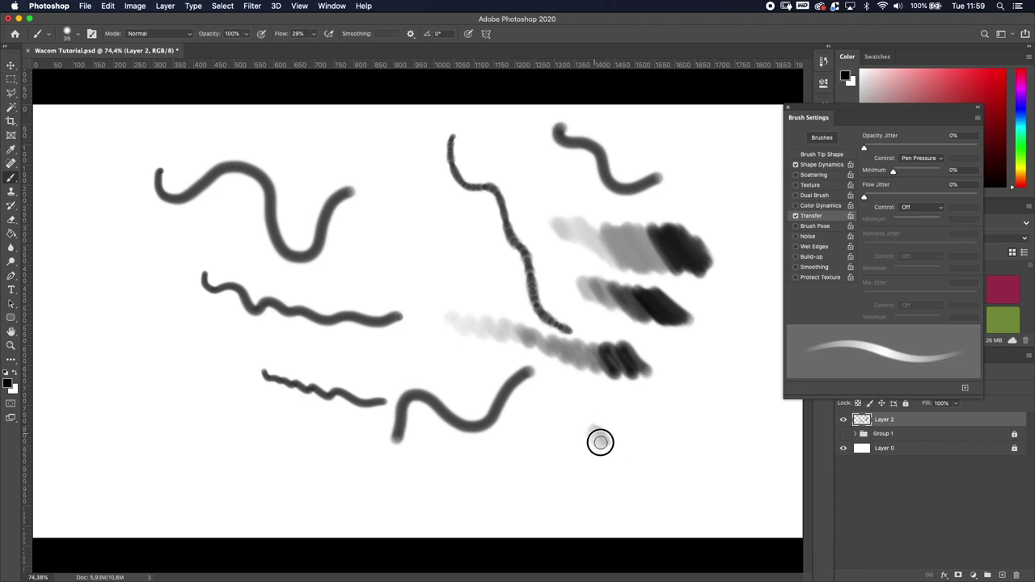
{"action": "mouse_move", "coordinate": [599, 426]}
{"action": "left_mouse_down"}
{"action": "mouse_move", "coordinate": [631, 441]}
{"action": "mouse_move", "coordinate": [615, 419]}
{"action": "mouse_move", "coordinate": [633, 404]}
{"action": "left_mouse_up"}
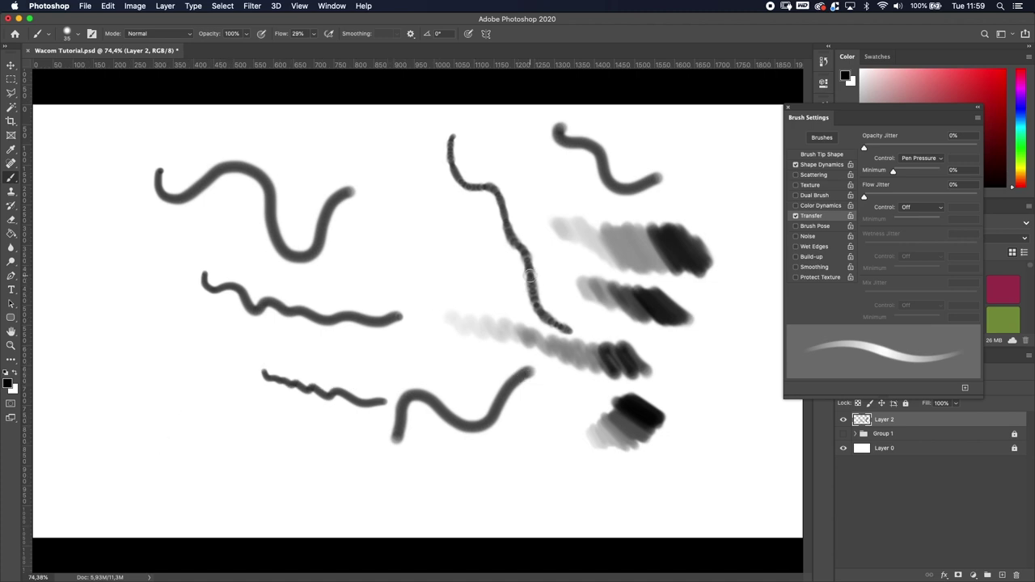
- Undo all the test strokes on Layer 2 until the canvas is blank
{"action": "left_click", "coordinate": [486, 288]}
{"action": "key", "text": "super+z"}
{"action": "key", "text": "super+z"}
{"action": "key", "text": "super+z"}
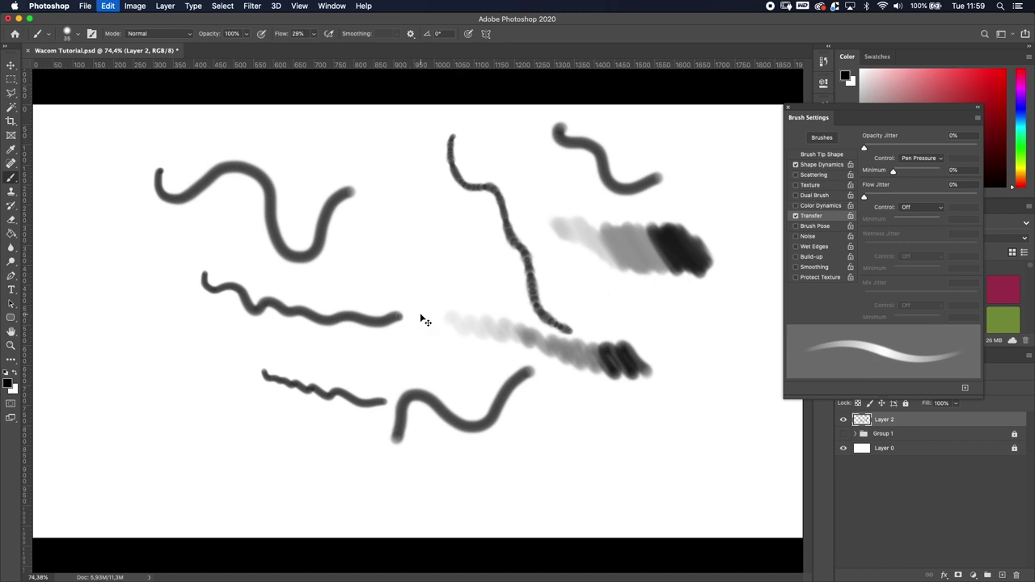
{"action": "key", "text": "super+z"}
{"action": "key", "text": "super+z"}
{"action": "key", "text": "super+z"}
{"action": "key", "text": "super+z"}
{"action": "key", "text": "super+z"}
{"action": "key", "text": "super+z"}
{"action": "key", "text": "super+z"}
{"action": "key", "text": "super+z"}
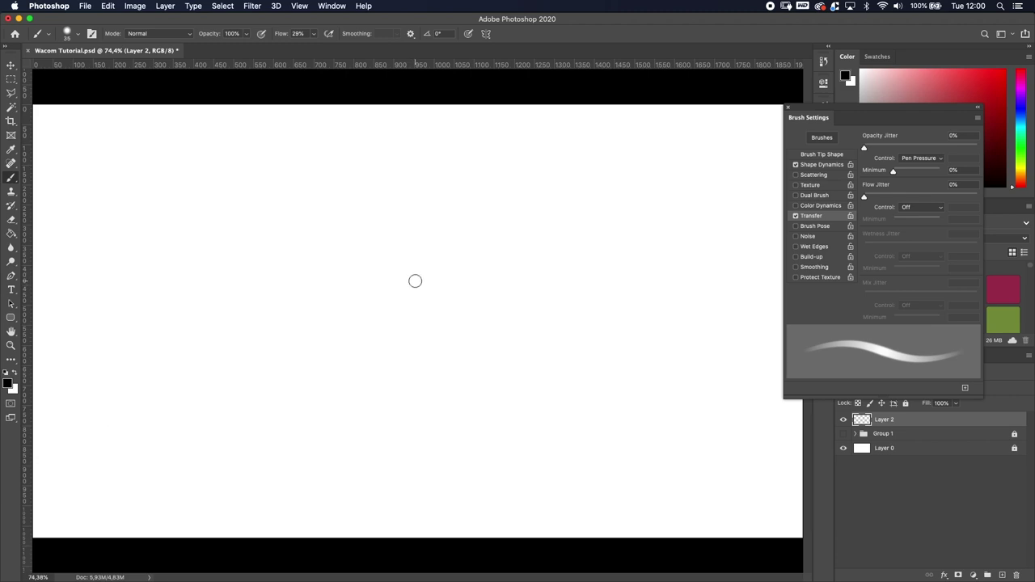
- Adjust the brush's size and hardness interactively on the canvas to a large soft tip, and paint a light-to-dark stroke across the upper middle
{"action": "mouse_move", "coordinate": [327, 266]}
{"action": "left_mouse_down"}
{"action": "mouse_move", "coordinate": [477, 256]}
{"action": "mouse_move", "coordinate": [420, 32]}
{"action": "mouse_move", "coordinate": [428, 213]}
{"action": "mouse_move", "coordinate": [414, 26]}
{"action": "mouse_move", "coordinate": [427, 4]}
{"action": "mouse_move", "coordinate": [455, 282]}
{"action": "mouse_move", "coordinate": [491, 369]}
{"action": "left_mouse_up"}
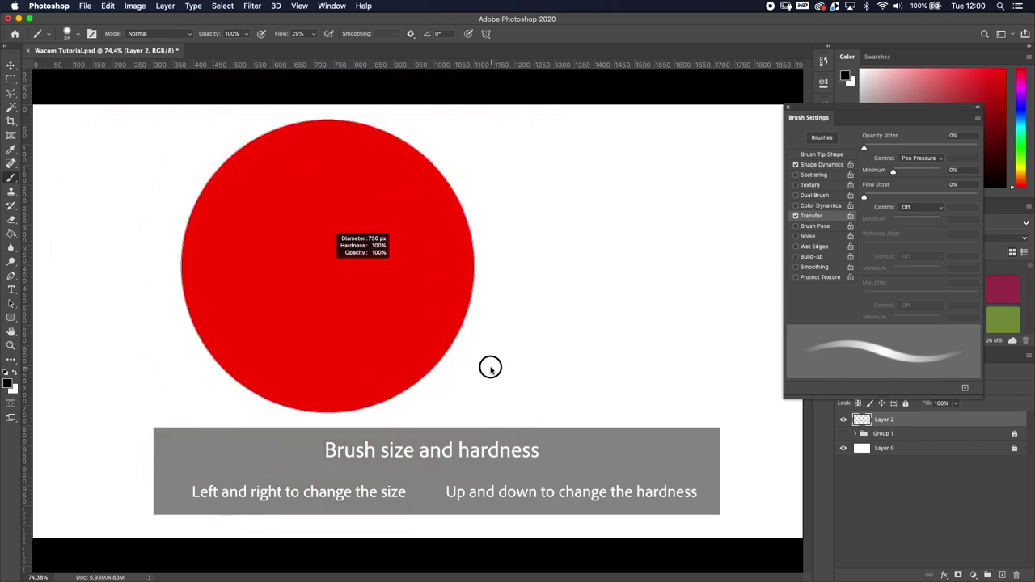
{"action": "mouse_move", "coordinate": [491, 367]}
{"action": "left_mouse_down"}
{"action": "mouse_move", "coordinate": [324, 356]}
{"action": "mouse_move", "coordinate": [349, 337]}
{"action": "mouse_move", "coordinate": [322, 318]}
{"action": "mouse_move", "coordinate": [365, 293]}
{"action": "mouse_move", "coordinate": [429, 280]}
{"action": "mouse_move", "coordinate": [335, 281]}
{"action": "mouse_move", "coordinate": [429, 250]}
{"action": "mouse_move", "coordinate": [491, 100]}
{"action": "mouse_move", "coordinate": [389, 281]}
{"action": "mouse_move", "coordinate": [363, 416]}
{"action": "mouse_move", "coordinate": [199, 132]}
{"action": "mouse_move", "coordinate": [397, 97]}
{"action": "mouse_move", "coordinate": [433, 343]}
{"action": "mouse_move", "coordinate": [218, 321]}
{"action": "mouse_move", "coordinate": [175, 261]}
{"action": "left_mouse_up"}
{"action": "mouse_move", "coordinate": [397, 297]}
{"action": "left_mouse_down"}
{"action": "mouse_move", "coordinate": [364, 305]}
{"action": "mouse_move", "coordinate": [345, 246]}
{"action": "mouse_move", "coordinate": [384, 144]}
{"action": "mouse_move", "coordinate": [394, 211]}
{"action": "left_mouse_up"}
{"action": "left_click_drag", "start_coordinate": [415, 348], "coordinate": [407, 278]}
{"action": "mouse_move", "coordinate": [298, 230]}
{"action": "left_mouse_down"}
{"action": "mouse_move", "coordinate": [335, 213]}
{"action": "mouse_move", "coordinate": [373, 205]}
{"action": "mouse_move", "coordinate": [392, 242]}
{"action": "mouse_move", "coordinate": [433, 199]}
{"action": "mouse_move", "coordinate": [463, 239]}
{"action": "mouse_move", "coordinate": [503, 212]}
{"action": "mouse_move", "coordinate": [538, 229]}
{"action": "mouse_move", "coordinate": [571, 220]}
{"action": "left_mouse_up"}
- Harden the brush tip, hatch a hard-edged patch below the soft stroke, and resize the brush to 158 px
{"action": "mouse_move", "coordinate": [298, 367]}
{"action": "left_mouse_down"}
{"action": "mouse_move", "coordinate": [342, 360]}
{"action": "mouse_move", "coordinate": [358, 405]}
{"action": "mouse_move", "coordinate": [361, 488]}
{"action": "mouse_move", "coordinate": [356, 530]}
{"action": "mouse_move", "coordinate": [288, 538]}
{"action": "left_mouse_up"}
{"action": "mouse_move", "coordinate": [262, 353]}
{"action": "left_mouse_down"}
{"action": "mouse_move", "coordinate": [296, 395]}
{"action": "mouse_move", "coordinate": [328, 353]}
{"action": "mouse_move", "coordinate": [359, 347]}
{"action": "mouse_move", "coordinate": [388, 435]}
{"action": "left_mouse_up"}
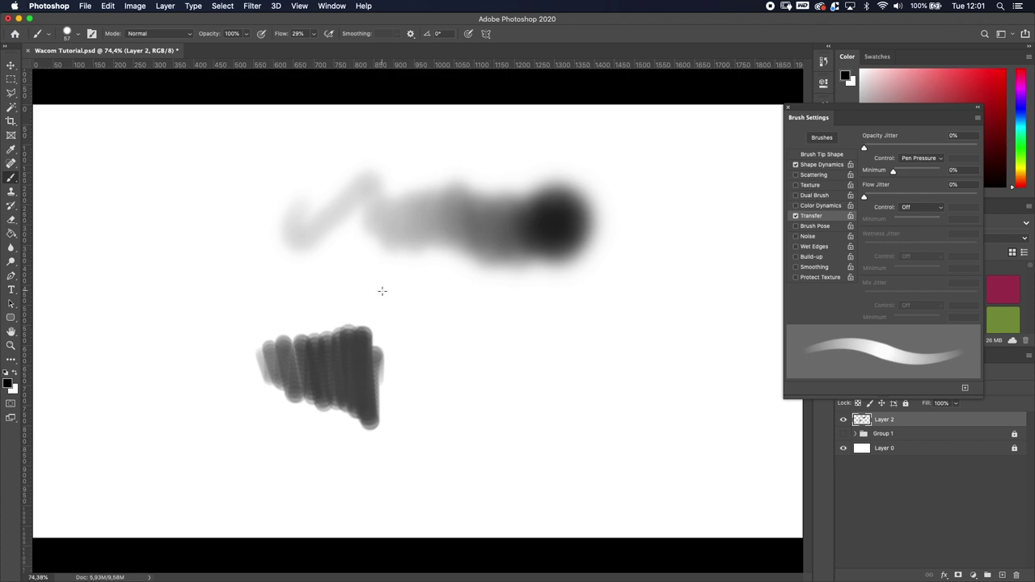
{"action": "mouse_move", "coordinate": [416, 307]}
{"action": "left_mouse_down"}
{"action": "mouse_move", "coordinate": [445, 347]}
{"action": "mouse_move", "coordinate": [491, 364]}
{"action": "mouse_move", "coordinate": [460, 359]}
{"action": "left_mouse_up"}
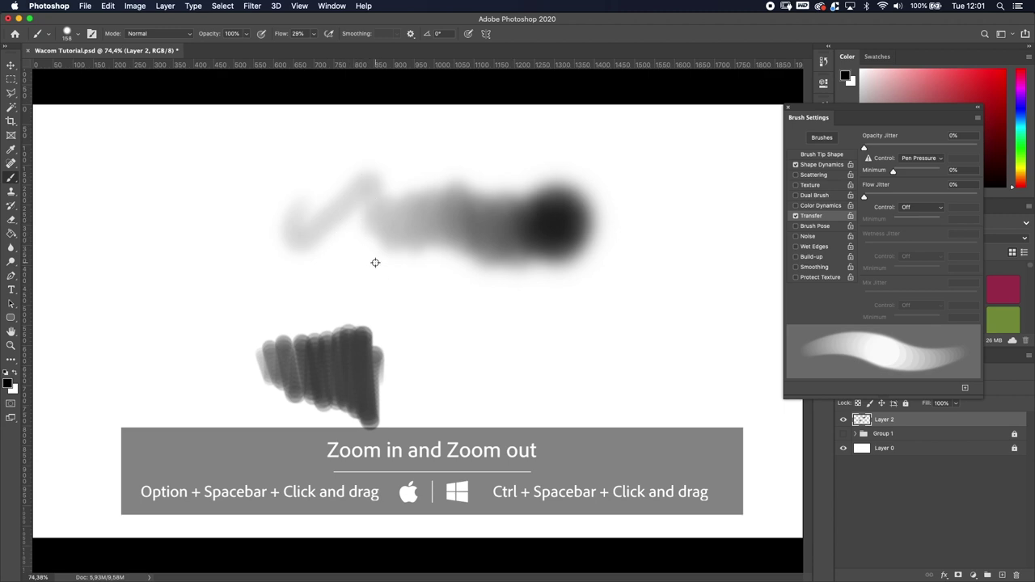
- Zoom the canvas out and back in, and pan the view around the two test strokes
{"action": "mouse_move", "coordinate": [383, 258]}
{"action": "left_mouse_down"}
{"action": "mouse_move", "coordinate": [428, 251]}
{"action": "mouse_move", "coordinate": [375, 254]}
{"action": "mouse_move", "coordinate": [402, 269]}
{"action": "left_mouse_up"}
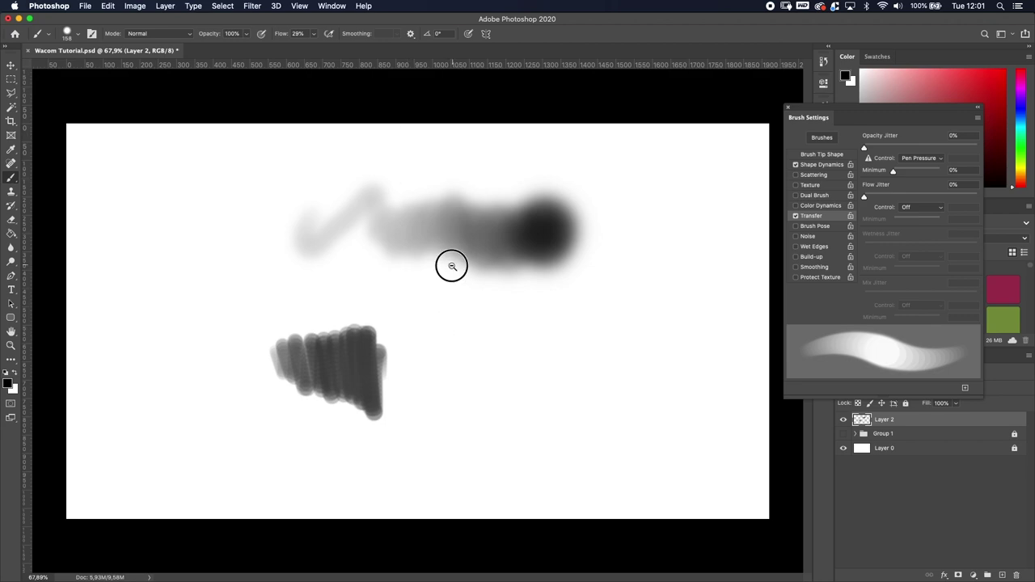
{"action": "left_click_drag", "start_coordinate": [451, 264], "coordinate": [441, 284]}
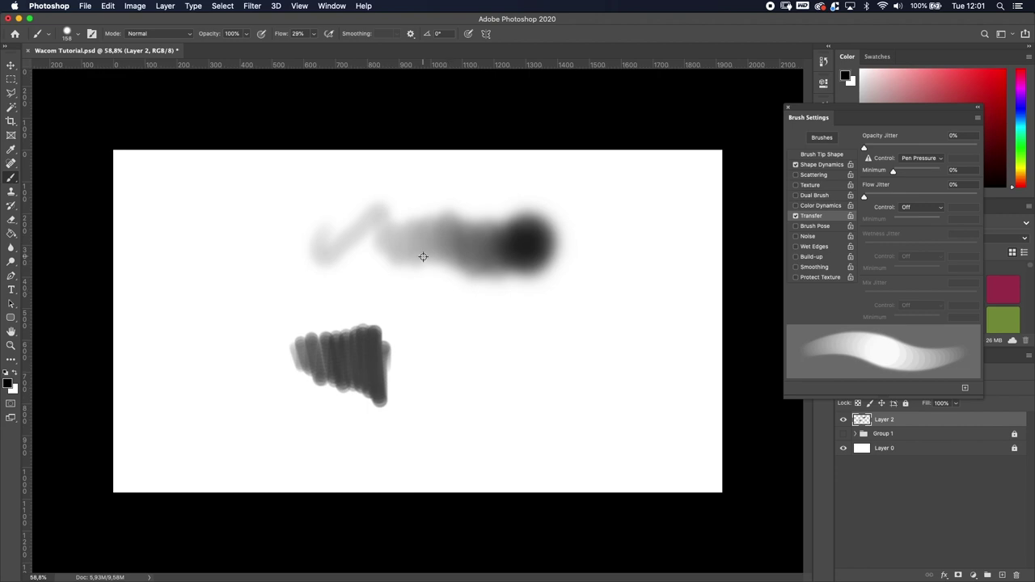
{"action": "mouse_move", "coordinate": [424, 232]}
{"action": "left_mouse_down"}
{"action": "mouse_move", "coordinate": [434, 229]}
{"action": "mouse_move", "coordinate": [416, 229]}
{"action": "mouse_move", "coordinate": [444, 231]}
{"action": "left_mouse_up"}
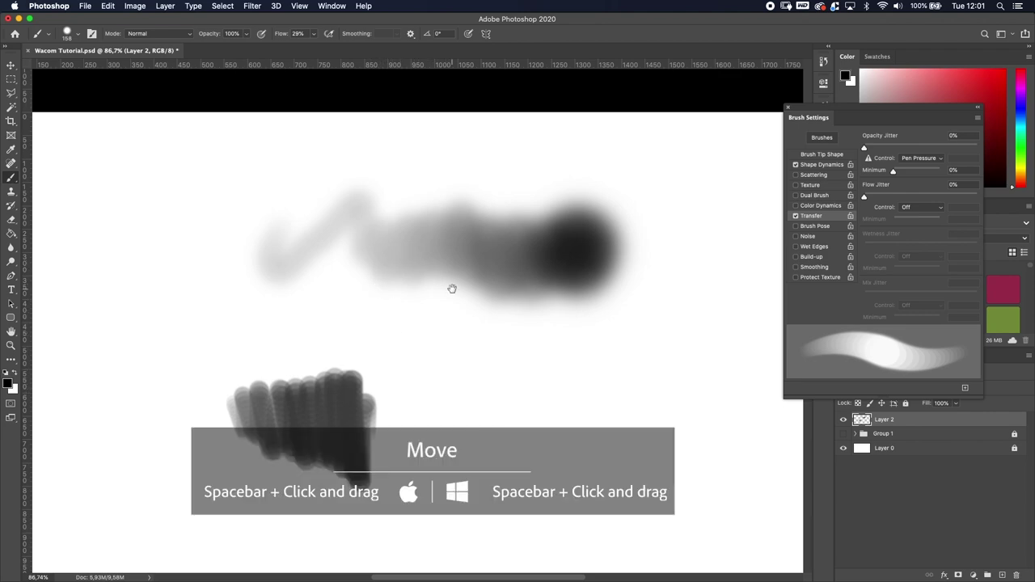
{"action": "left_click_drag", "start_coordinate": [451, 288], "coordinate": [474, 250]}
{"action": "mouse_move", "coordinate": [476, 289]}
{"action": "left_mouse_down"}
{"action": "mouse_move", "coordinate": [446, 301]}
{"action": "mouse_move", "coordinate": [458, 296]}
{"action": "mouse_move", "coordinate": [439, 286]}
{"action": "mouse_move", "coordinate": [476, 279]}
{"action": "mouse_move", "coordinate": [439, 358]}
{"action": "mouse_move", "coordinate": [421, 351]}
{"action": "mouse_move", "coordinate": [464, 319]}
{"action": "mouse_move", "coordinate": [466, 267]}
{"action": "mouse_move", "coordinate": [430, 305]}
{"action": "left_mouse_up"}
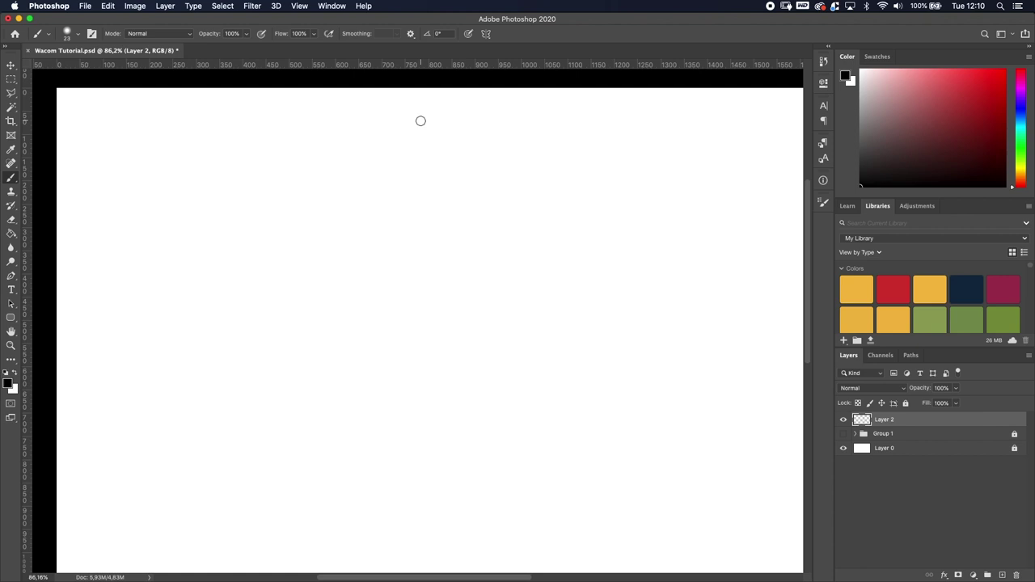
- Handwrite the headings "Opacity" and "Flow" across the top of the canvas, separated by a dash
{"action": "mouse_move", "coordinate": [152, 134]}
{"action": "left_mouse_down"}
{"action": "mouse_move", "coordinate": [178, 164]}
{"action": "mouse_move", "coordinate": [176, 147]}
{"action": "mouse_move", "coordinate": [247, 158]}
{"action": "left_mouse_up"}
{"action": "left_click_drag", "start_coordinate": [263, 144], "coordinate": [265, 159]}
{"action": "mouse_move", "coordinate": [298, 101]}
{"action": "left_mouse_down"}
{"action": "mouse_move", "coordinate": [303, 153]}
{"action": "mouse_move", "coordinate": [316, 142]}
{"action": "left_mouse_up"}
{"action": "mouse_move", "coordinate": [317, 133]}
{"action": "left_mouse_down"}
{"action": "mouse_move", "coordinate": [329, 159]}
{"action": "mouse_move", "coordinate": [322, 182]}
{"action": "left_mouse_up"}
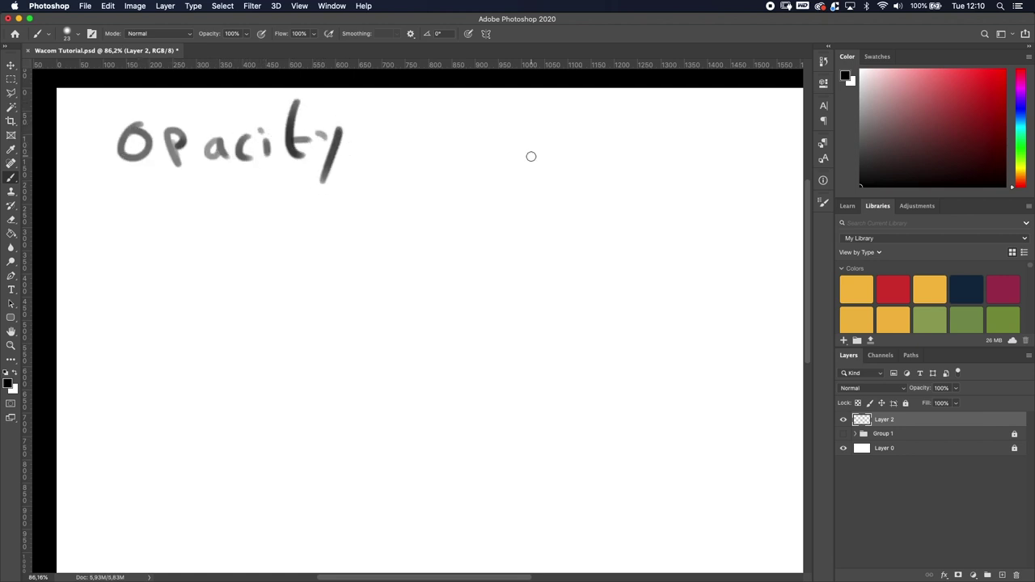
{"action": "left_click_drag", "start_coordinate": [485, 153], "coordinate": [523, 144]}
{"action": "left_click_drag", "start_coordinate": [608, 97], "coordinate": [612, 154]}
{"action": "mouse_move", "coordinate": [600, 97]}
{"action": "left_mouse_down"}
{"action": "mouse_move", "coordinate": [604, 133]}
{"action": "mouse_move", "coordinate": [629, 95]}
{"action": "mouse_move", "coordinate": [610, 122]}
{"action": "mouse_move", "coordinate": [654, 154]}
{"action": "left_mouse_up"}
{"action": "mouse_move", "coordinate": [687, 127]}
{"action": "left_mouse_down"}
{"action": "mouse_move", "coordinate": [713, 145]}
{"action": "mouse_move", "coordinate": [751, 115]}
{"action": "left_mouse_up"}
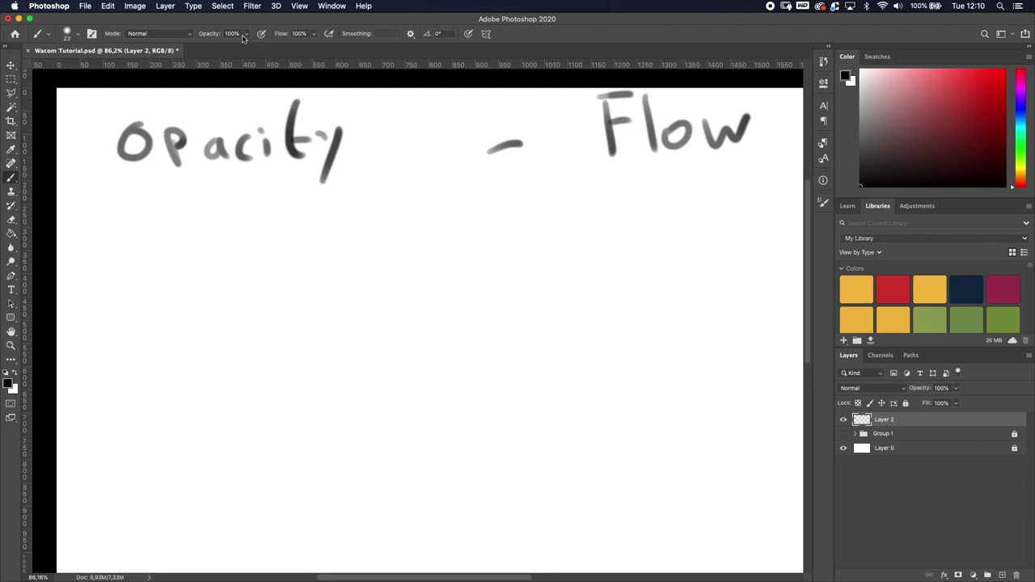
- Set the brush opacity to 49% and shade a grey patch below the Opacity heading
{"action": "left_click_drag", "start_coordinate": [244, 35], "coordinate": [220, 46]}
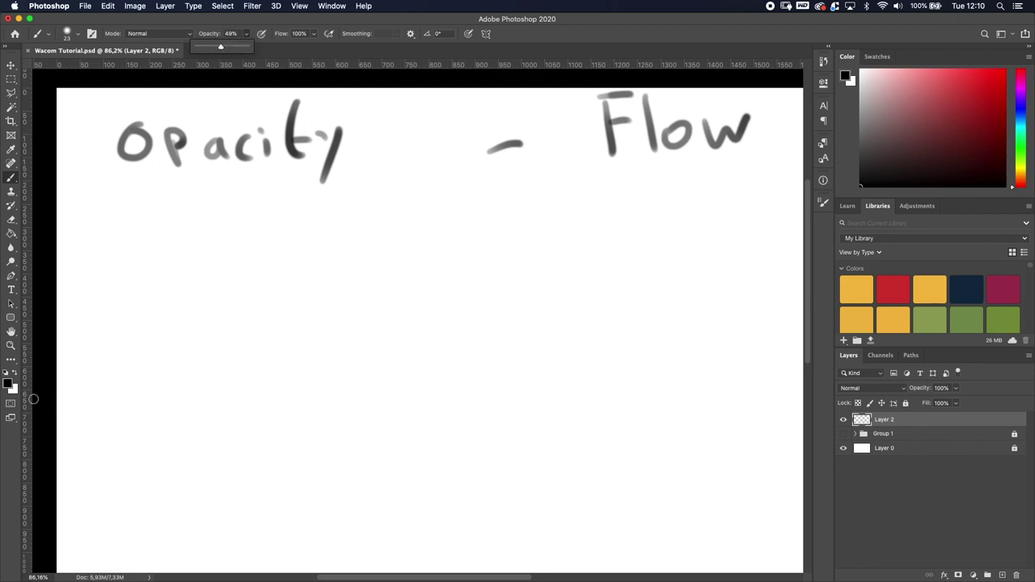
{"action": "mouse_move", "coordinate": [116, 240]}
{"action": "left_mouse_down"}
{"action": "mouse_move", "coordinate": [113, 261]}
{"action": "mouse_move", "coordinate": [132, 234]}
{"action": "mouse_move", "coordinate": [127, 277]}
{"action": "mouse_move", "coordinate": [144, 236]}
{"action": "mouse_move", "coordinate": [138, 289]}
{"action": "mouse_move", "coordinate": [157, 238]}
{"action": "mouse_move", "coordinate": [167, 305]}
{"action": "mouse_move", "coordinate": [160, 245]}
{"action": "mouse_move", "coordinate": [142, 301]}
{"action": "mouse_move", "coordinate": [143, 240]}
{"action": "mouse_move", "coordinate": [132, 292]}
{"action": "mouse_move", "coordinate": [155, 240]}
{"action": "mouse_move", "coordinate": [167, 296]}
{"action": "left_mouse_up"}
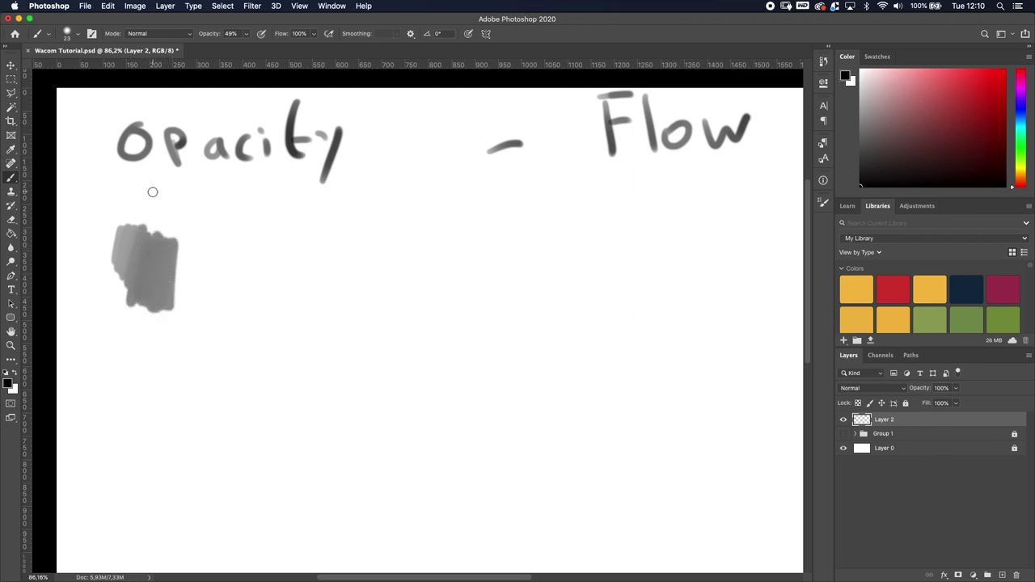
- Set the opacity to 100% and the flow to 19%, and paint one continuous stroke from below the Flow heading to beside the grey patch
{"action": "left_click_drag", "start_coordinate": [245, 38], "coordinate": [272, 46]}
{"action": "left_click", "coordinate": [314, 33]}
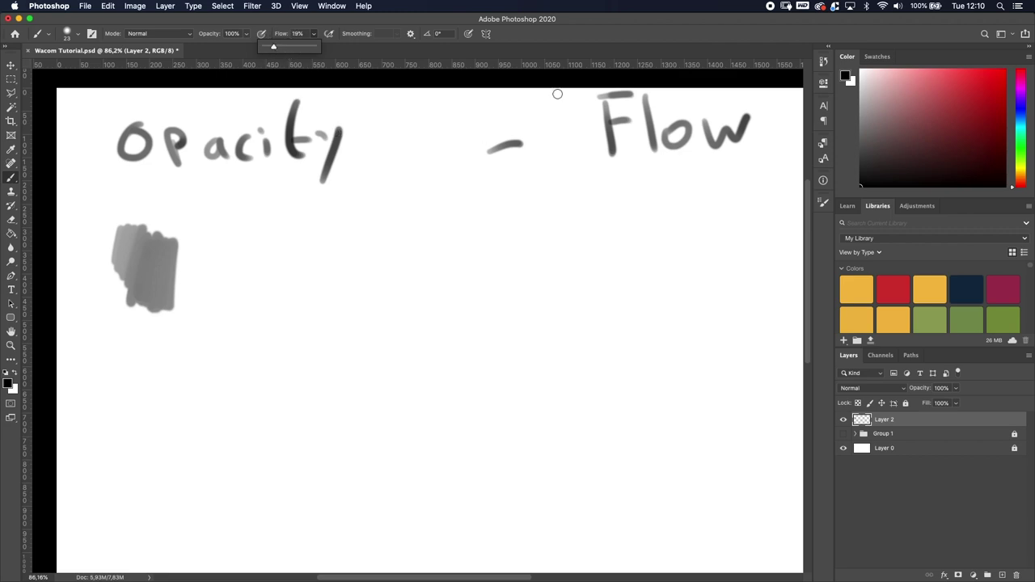
{"action": "mouse_move", "coordinate": [611, 222]}
{"action": "left_mouse_down"}
{"action": "mouse_move", "coordinate": [618, 198]}
{"action": "mouse_move", "coordinate": [609, 246]}
{"action": "mouse_move", "coordinate": [629, 207]}
{"action": "mouse_move", "coordinate": [633, 266]}
{"action": "mouse_move", "coordinate": [661, 224]}
{"action": "mouse_move", "coordinate": [678, 285]}
{"action": "mouse_move", "coordinate": [664, 392]}
{"action": "mouse_move", "coordinate": [627, 428]}
{"action": "mouse_move", "coordinate": [552, 399]}
{"action": "mouse_move", "coordinate": [492, 346]}
{"action": "mouse_move", "coordinate": [409, 319]}
{"action": "mouse_move", "coordinate": [221, 315]}
{"action": "mouse_move", "coordinate": [207, 231]}
{"action": "mouse_move", "coordinate": [224, 204]}
{"action": "mouse_move", "coordinate": [237, 225]}
{"action": "mouse_move", "coordinate": [234, 266]}
{"action": "mouse_move", "coordinate": [217, 240]}
{"action": "mouse_move", "coordinate": [225, 264]}
{"action": "mouse_move", "coordinate": [224, 226]}
{"action": "mouse_move", "coordinate": [227, 270]}
{"action": "left_mouse_up"}
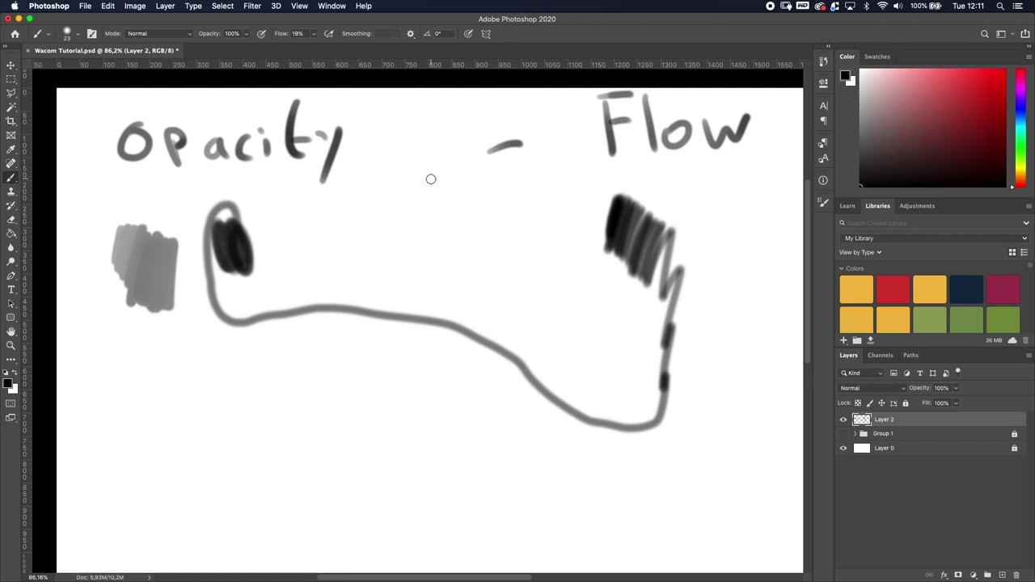
- Paint several overlapping strokes fanning out from a single point between the two headings
{"action": "left_click_drag", "start_coordinate": [429, 176], "coordinate": [476, 251]}
{"action": "left_click_drag", "start_coordinate": [428, 178], "coordinate": [486, 247]}
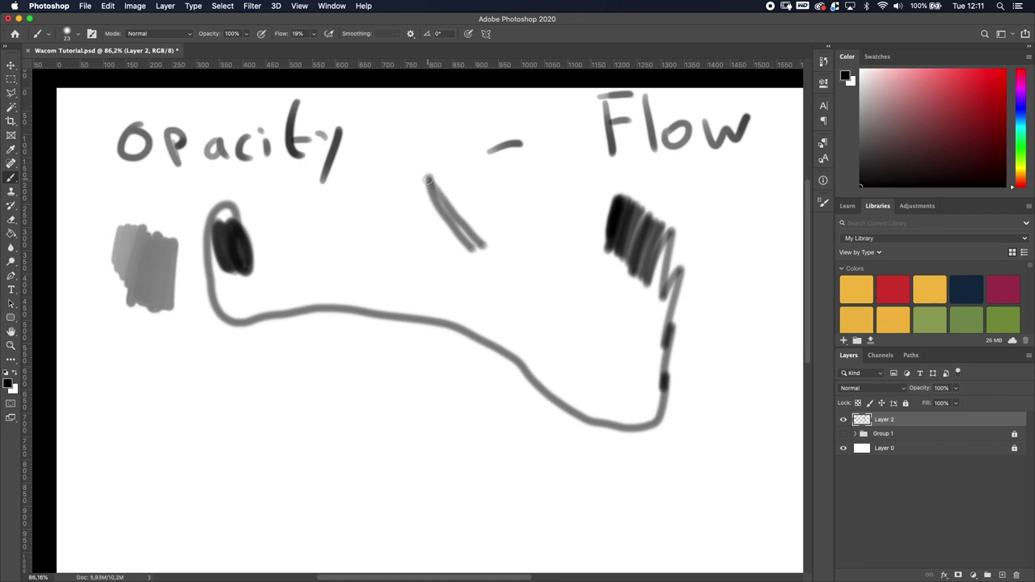
{"action": "mouse_move", "coordinate": [429, 178]}
{"action": "left_mouse_down"}
{"action": "mouse_move", "coordinate": [486, 240]}
{"action": "mouse_move", "coordinate": [430, 184]}
{"action": "mouse_move", "coordinate": [470, 207]}
{"action": "mouse_move", "coordinate": [428, 183]}
{"action": "mouse_move", "coordinate": [483, 204]}
{"action": "left_mouse_up"}
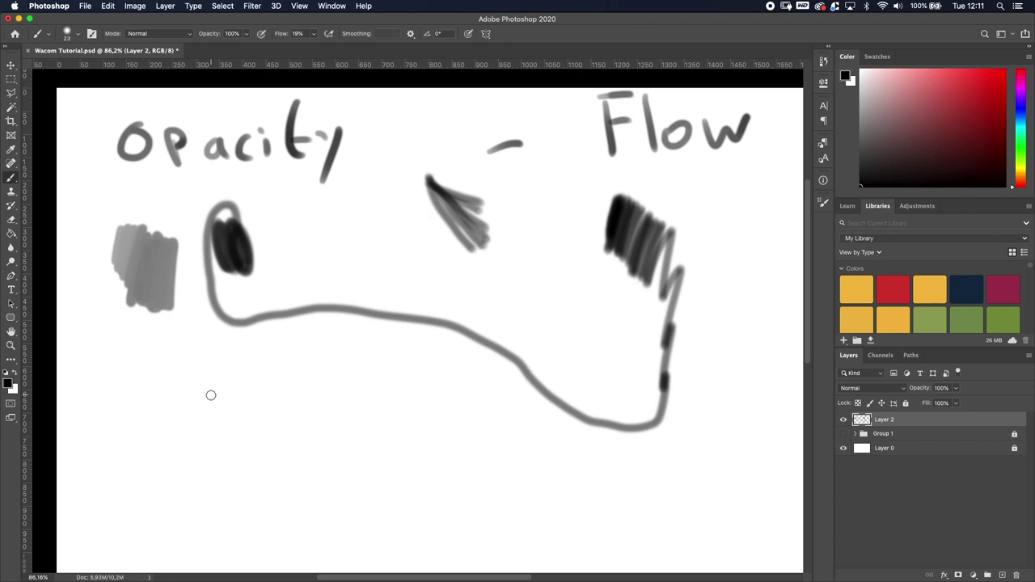
- Choose a bright red, enlarge the soft brush to 207 px, and paint a large red patch over the wavy line below the Opacity heading
{"action": "mouse_move", "coordinate": [946, 78]}
{"action": "left_mouse_down"}
{"action": "mouse_move", "coordinate": [953, 87]}
{"action": "mouse_move", "coordinate": [1002, 69]}
{"action": "mouse_move", "coordinate": [970, 71]}
{"action": "left_mouse_up"}
{"action": "mouse_move", "coordinate": [250, 387]}
{"action": "left_mouse_down"}
{"action": "mouse_move", "coordinate": [266, 414]}
{"action": "mouse_move", "coordinate": [278, 338]}
{"action": "mouse_move", "coordinate": [312, 328]}
{"action": "left_mouse_up"}
{"action": "mouse_move", "coordinate": [156, 432]}
{"action": "left_mouse_down"}
{"action": "mouse_move", "coordinate": [178, 455]}
{"action": "mouse_move", "coordinate": [164, 422]}
{"action": "mouse_move", "coordinate": [181, 418]}
{"action": "mouse_move", "coordinate": [216, 442]}
{"action": "mouse_move", "coordinate": [199, 407]}
{"action": "mouse_move", "coordinate": [209, 393]}
{"action": "mouse_move", "coordinate": [259, 458]}
{"action": "mouse_move", "coordinate": [241, 368]}
{"action": "mouse_move", "coordinate": [286, 402]}
{"action": "mouse_move", "coordinate": [344, 398]}
{"action": "mouse_move", "coordinate": [308, 337]}
{"action": "mouse_move", "coordinate": [303, 302]}
{"action": "mouse_move", "coordinate": [404, 374]}
{"action": "mouse_move", "coordinate": [385, 324]}
{"action": "left_mouse_up"}
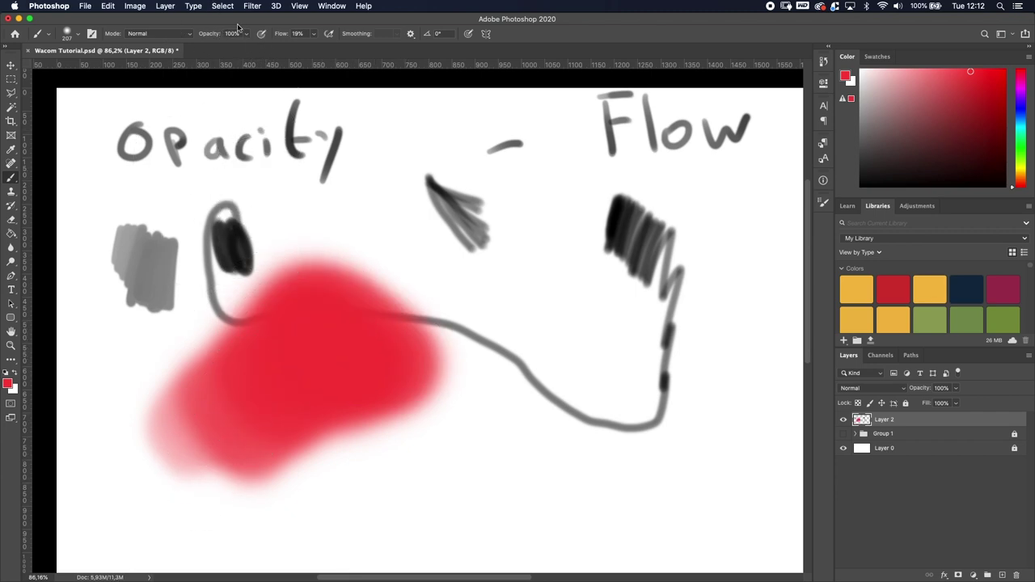
{"action": "mouse_move", "coordinate": [285, 330]}
{"action": "left_mouse_down"}
{"action": "mouse_move", "coordinate": [300, 416]}
{"action": "mouse_move", "coordinate": [284, 423]}
{"action": "left_mouse_up"}
- Set the brush flow to 100% and its opacity to 51%, and reduce the brush size to 100 px
{"action": "left_click", "coordinate": [313, 33]}
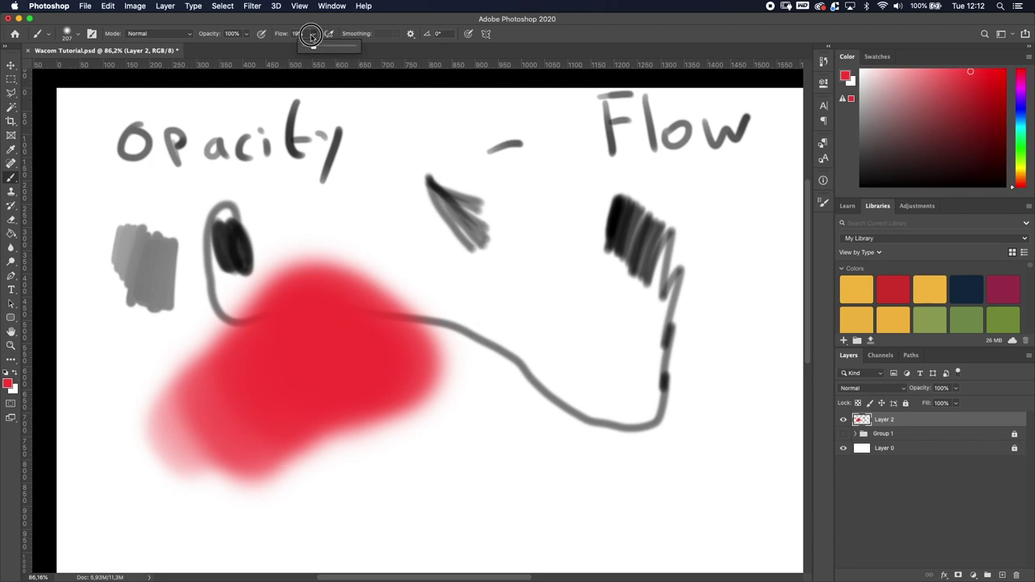
{"action": "left_click_drag", "start_coordinate": [313, 49], "coordinate": [381, 47]}
{"action": "left_click", "coordinate": [246, 33]}
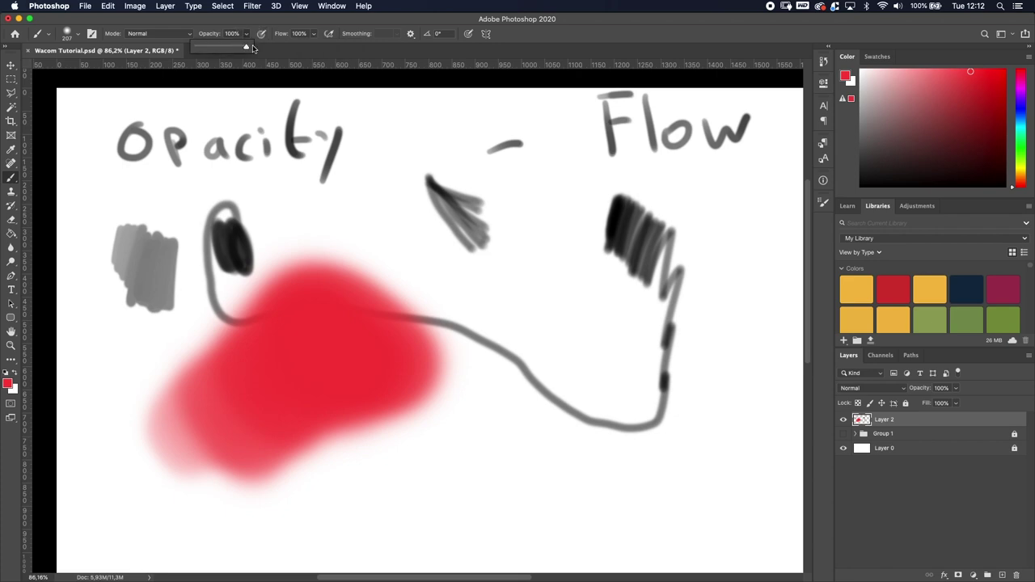
{"action": "left_click_drag", "start_coordinate": [253, 47], "coordinate": [222, 46]}
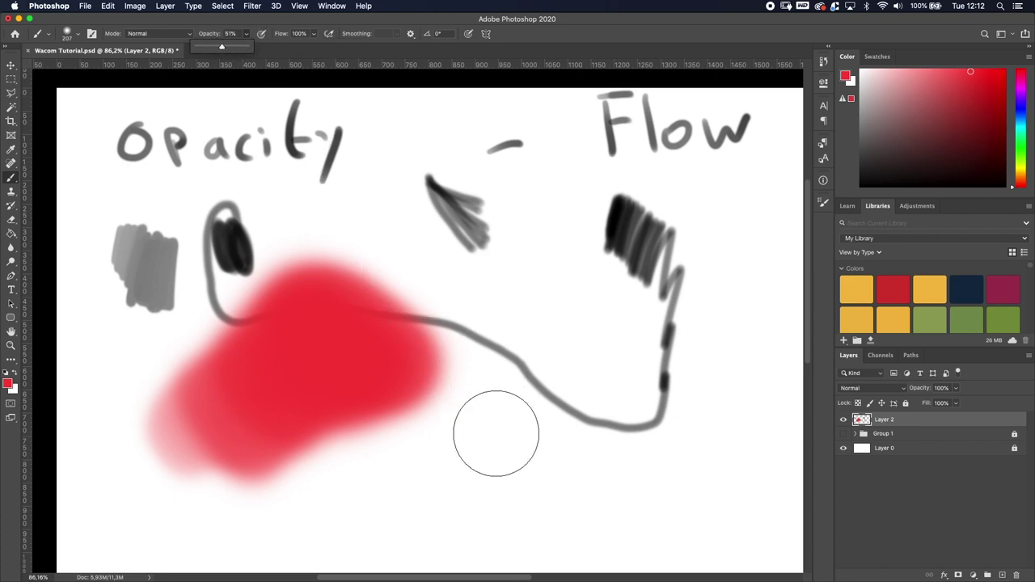
{"action": "key", "text": "bracketleft"}
{"action": "key", "text": "bracketleft"}
{"action": "key", "text": "bracketleft"}
{"action": "key", "text": "bracketleft"}
{"action": "key", "text": "bracketleft"}
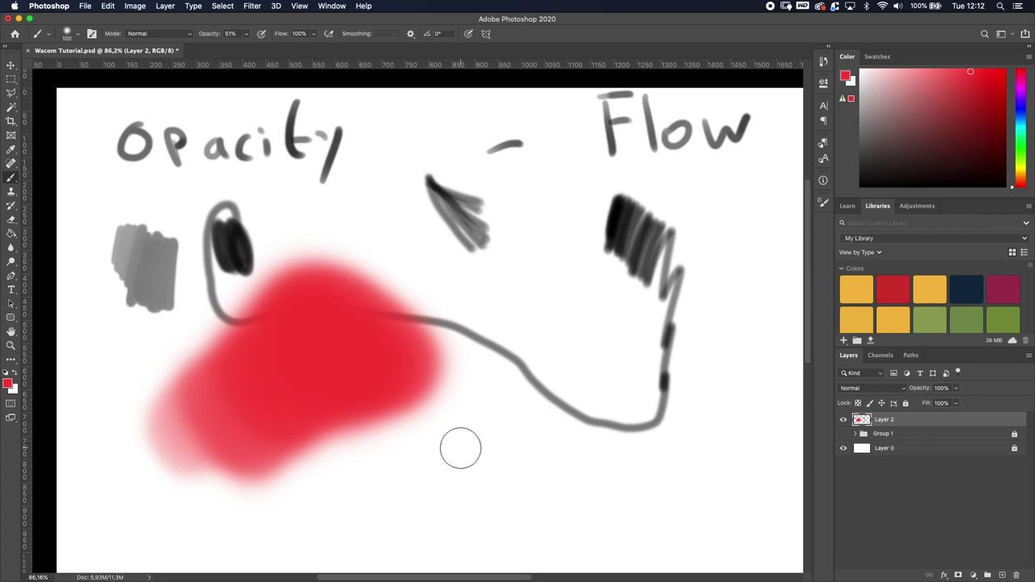
- Paint three overlapping translucent red patches beside the large red patch, using a separate stroke for each
{"action": "mouse_move", "coordinate": [460, 448]}
{"action": "left_mouse_down"}
{"action": "mouse_move", "coordinate": [529, 485]}
{"action": "mouse_move", "coordinate": [491, 410]}
{"action": "mouse_move", "coordinate": [570, 453]}
{"action": "mouse_move", "coordinate": [574, 444]}
{"action": "mouse_move", "coordinate": [550, 432]}
{"action": "left_mouse_up"}
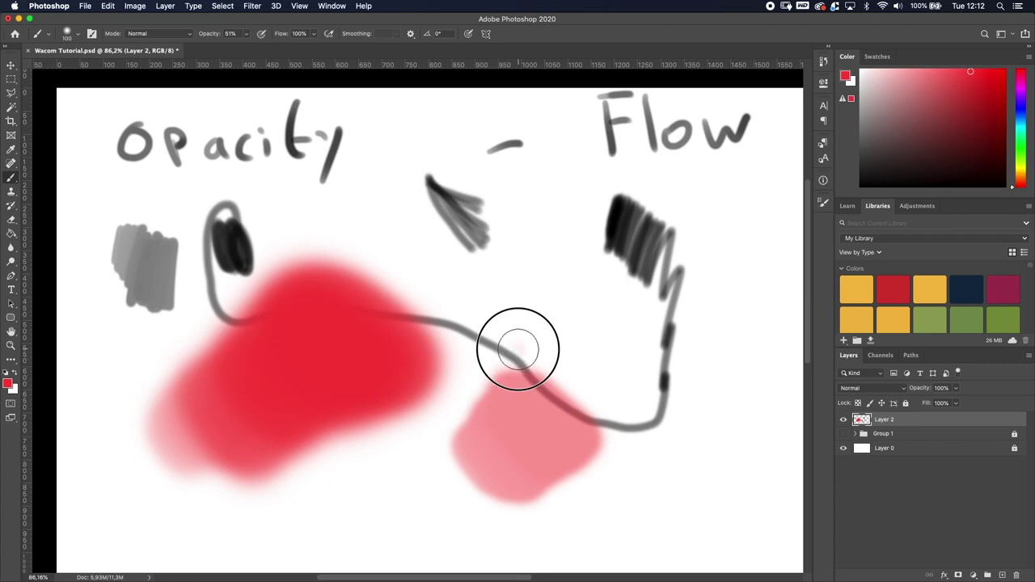
{"action": "mouse_move", "coordinate": [518, 349]}
{"action": "left_mouse_down"}
{"action": "mouse_move", "coordinate": [486, 412]}
{"action": "mouse_move", "coordinate": [541, 362]}
{"action": "mouse_move", "coordinate": [529, 387]}
{"action": "mouse_move", "coordinate": [542, 398]}
{"action": "mouse_move", "coordinate": [569, 375]}
{"action": "mouse_move", "coordinate": [565, 431]}
{"action": "left_mouse_up"}
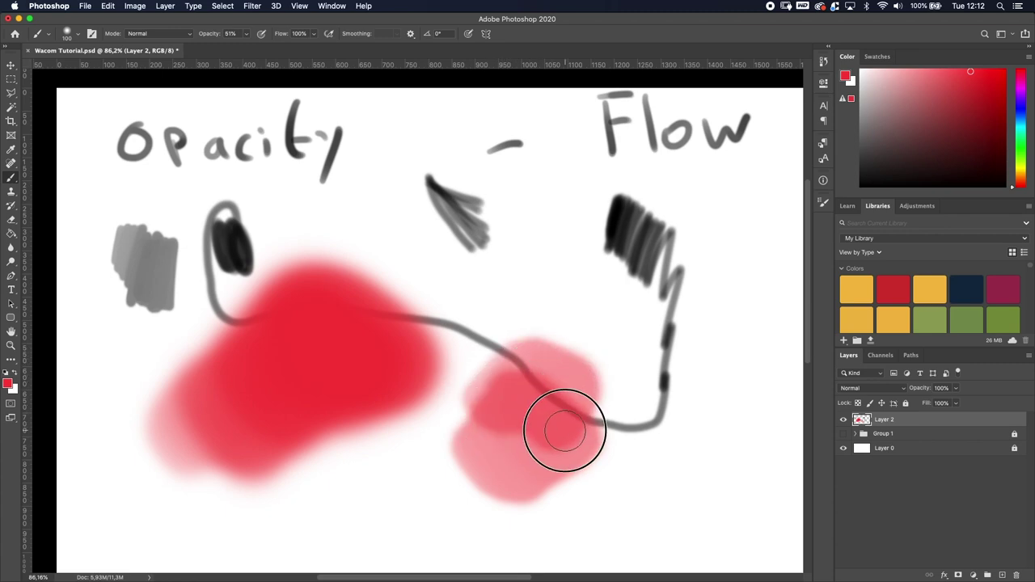
{"action": "mouse_move", "coordinate": [456, 369]}
{"action": "left_mouse_down"}
{"action": "mouse_move", "coordinate": [501, 417]}
{"action": "mouse_move", "coordinate": [510, 410]}
{"action": "mouse_move", "coordinate": [509, 359]}
{"action": "left_mouse_up"}
- Set the opacity to 100% and the flow to 35%, and paint a red patch between the fanned strokes and the dark Flow scribble
{"action": "left_click", "coordinate": [247, 35]}
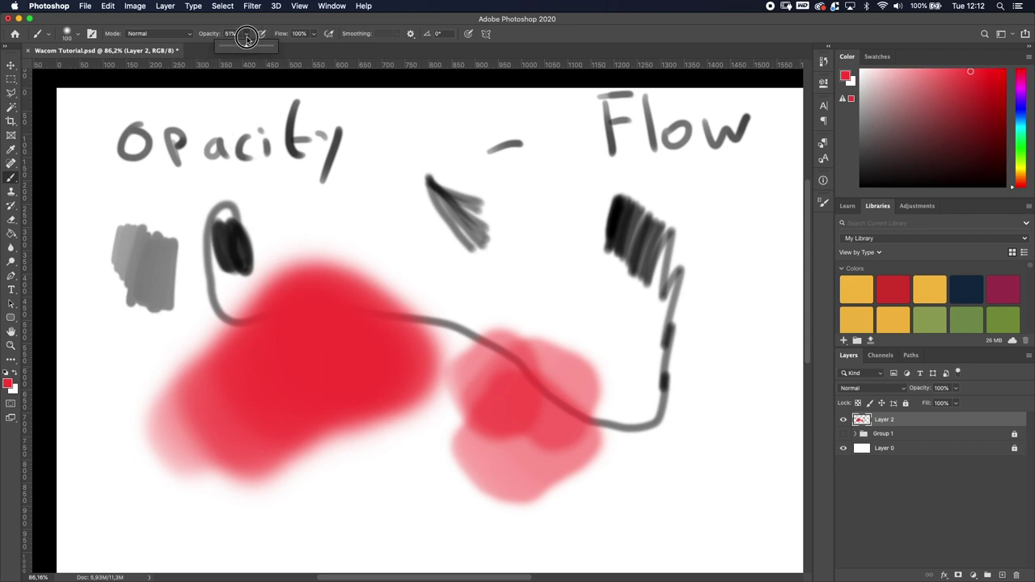
{"action": "left_click_drag", "start_coordinate": [247, 38], "coordinate": [281, 46]}
{"action": "left_click", "coordinate": [314, 34]}
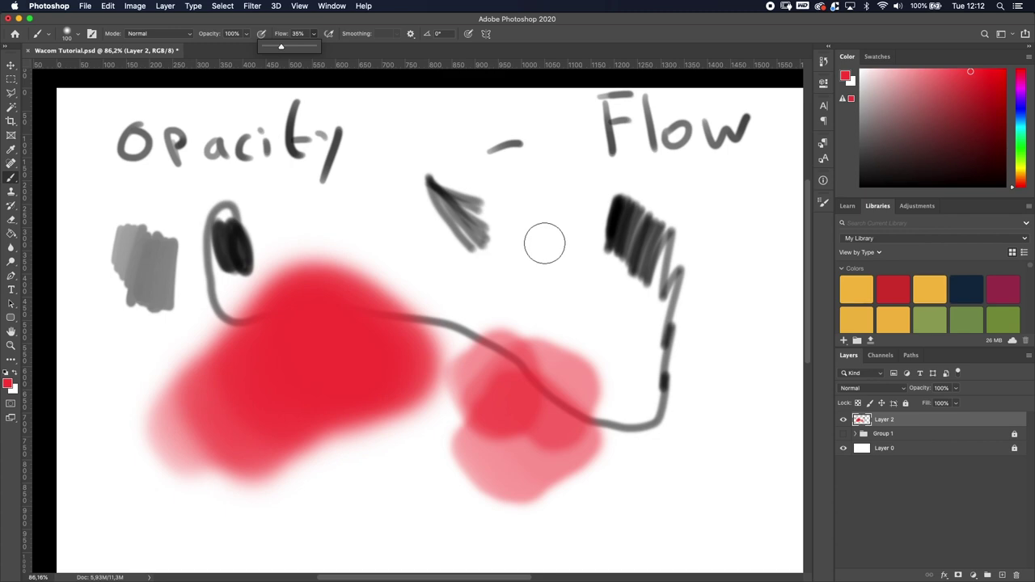
{"action": "mouse_move", "coordinate": [544, 244]}
{"action": "left_mouse_down"}
{"action": "mouse_move", "coordinate": [545, 191]}
{"action": "mouse_move", "coordinate": [569, 210]}
{"action": "mouse_move", "coordinate": [578, 264]}
{"action": "mouse_move", "coordinate": [592, 188]}
{"action": "mouse_move", "coordinate": [555, 192]}
{"action": "mouse_move", "coordinate": [508, 241]}
{"action": "mouse_move", "coordinate": [529, 199]}
{"action": "mouse_move", "coordinate": [501, 260]}
{"action": "left_mouse_up"}
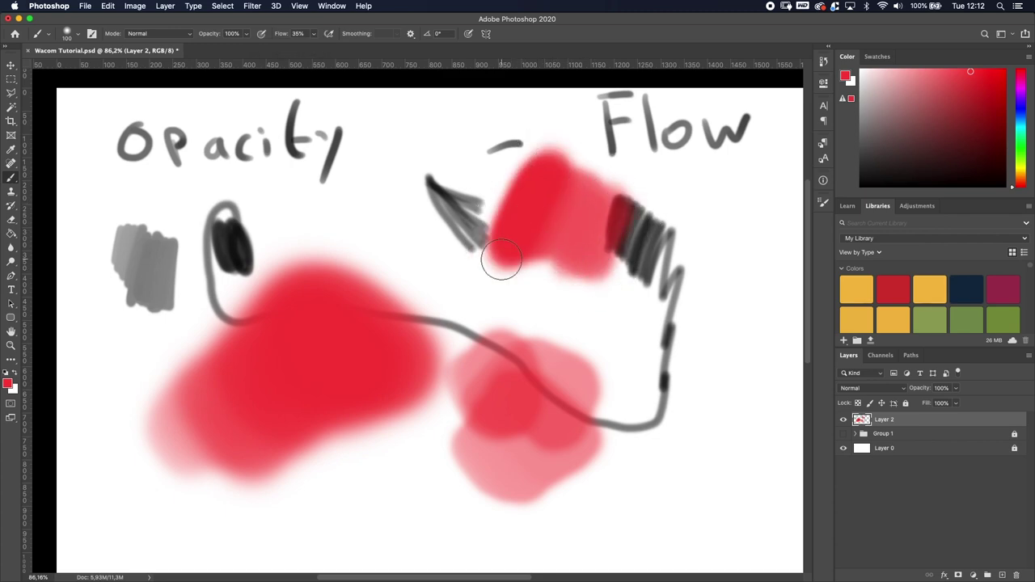